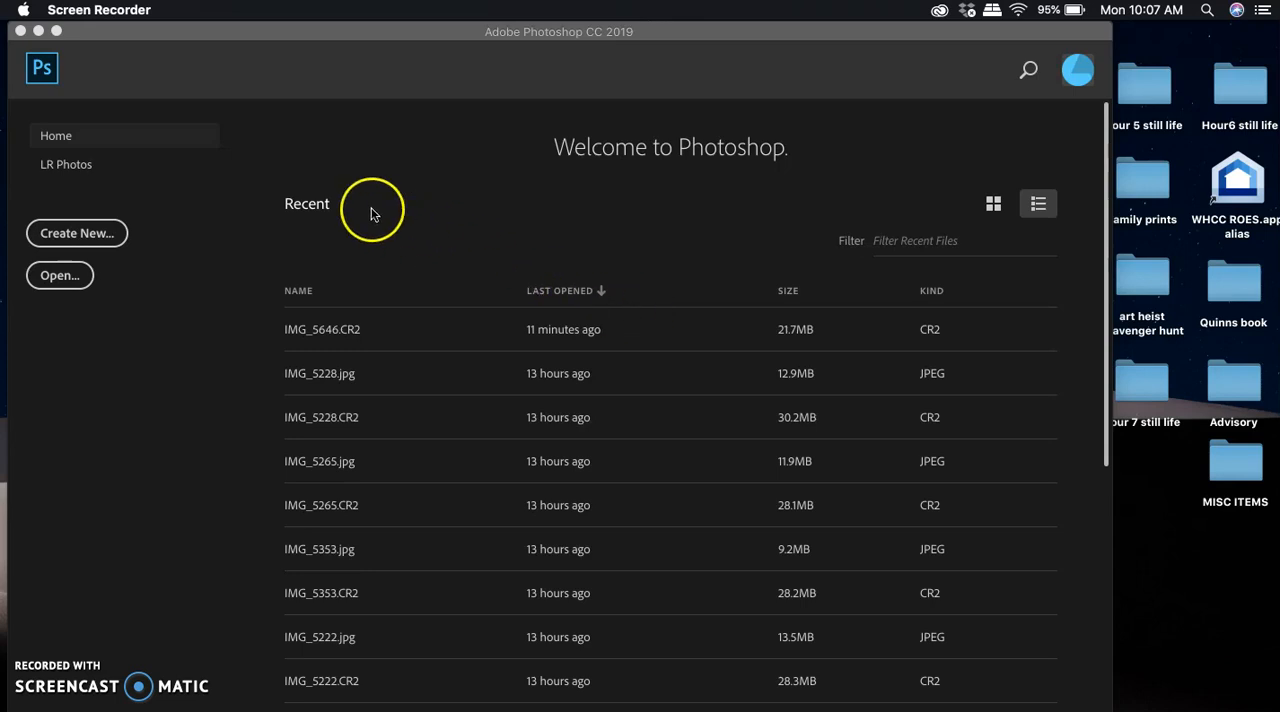
# Create a new document named with the surname plus "Name", 20 by 6.5 inches at 300 pixels/inch.
pyautogui.click(297, 40)
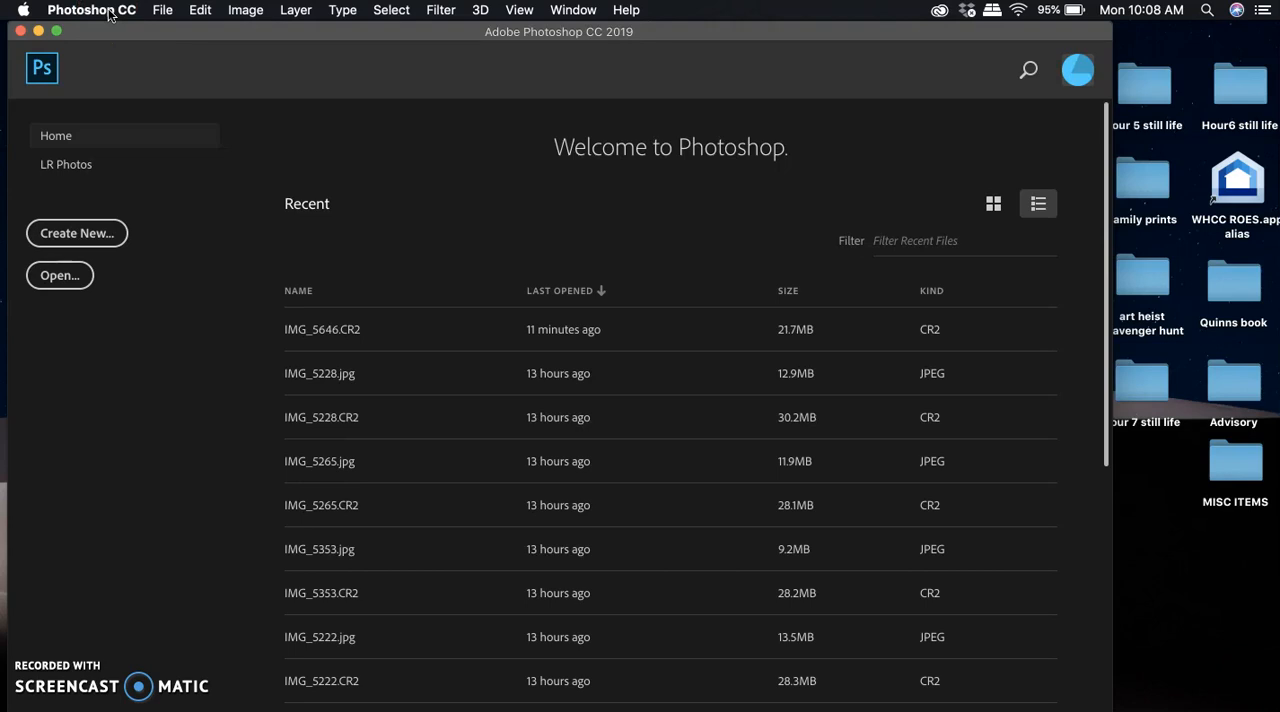
pyautogui.click(163, 10)
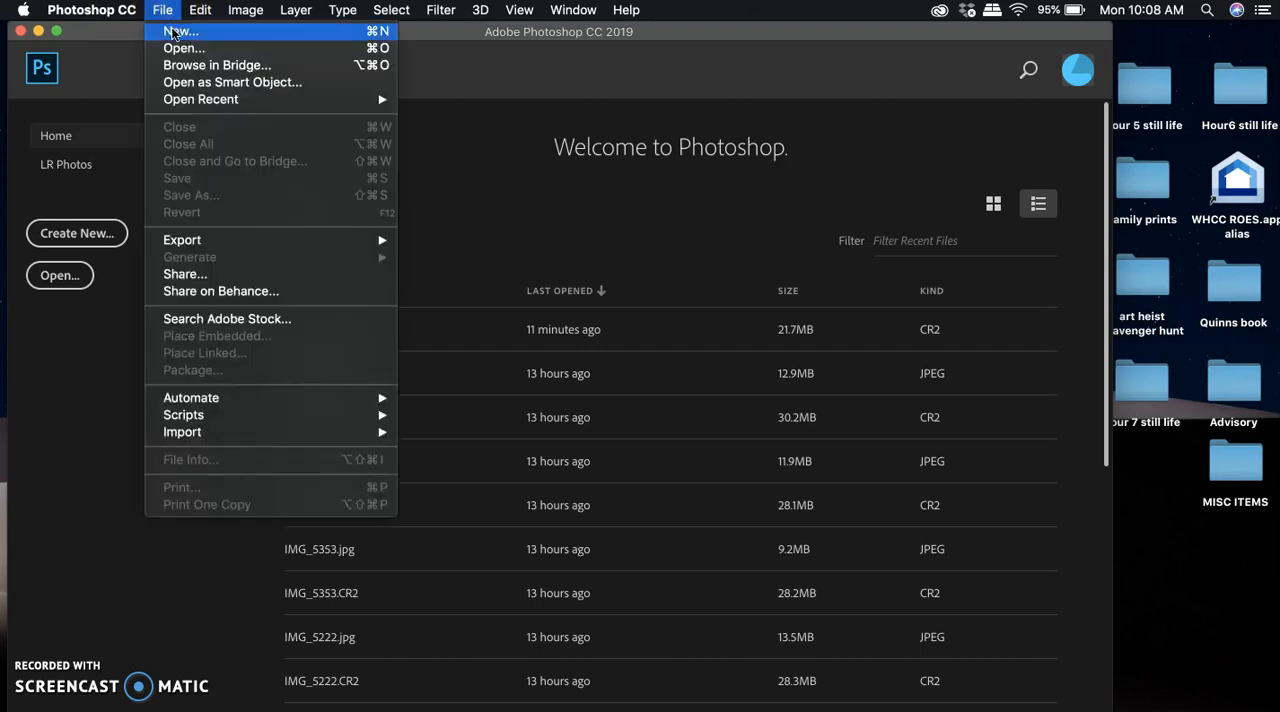
pyautogui.click(172, 33)
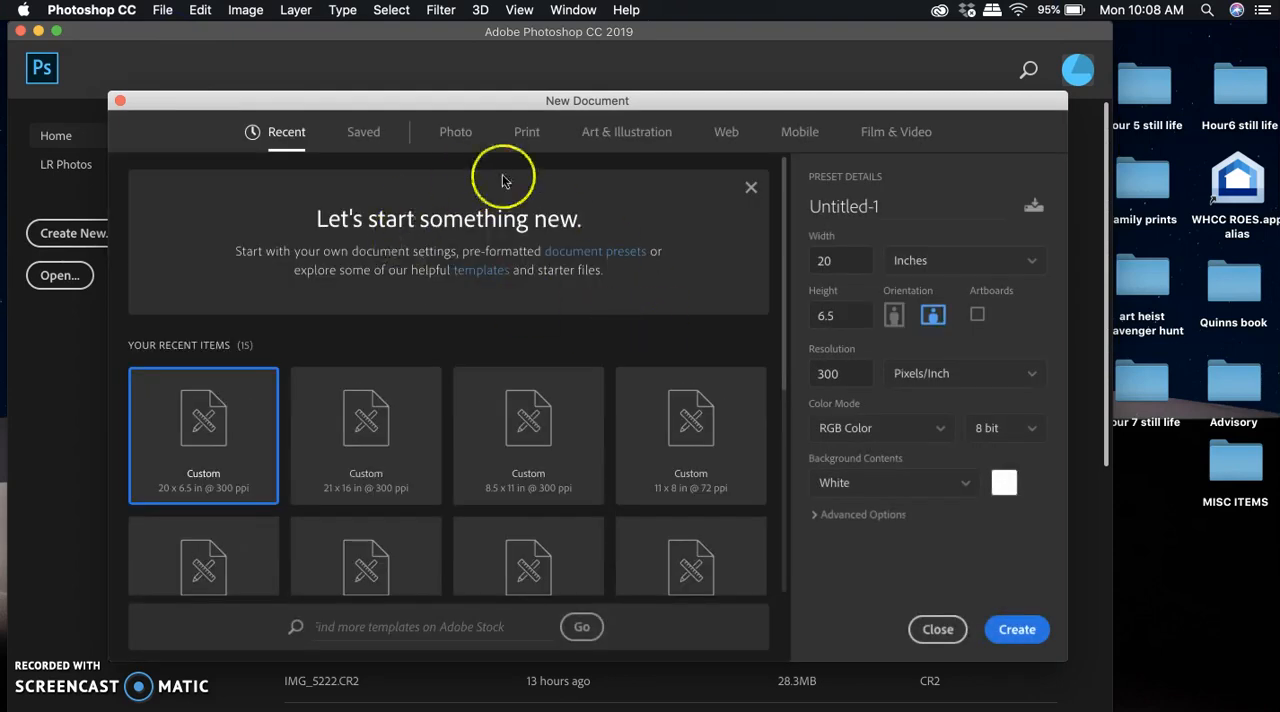
pyautogui.doubleClick(887, 205)
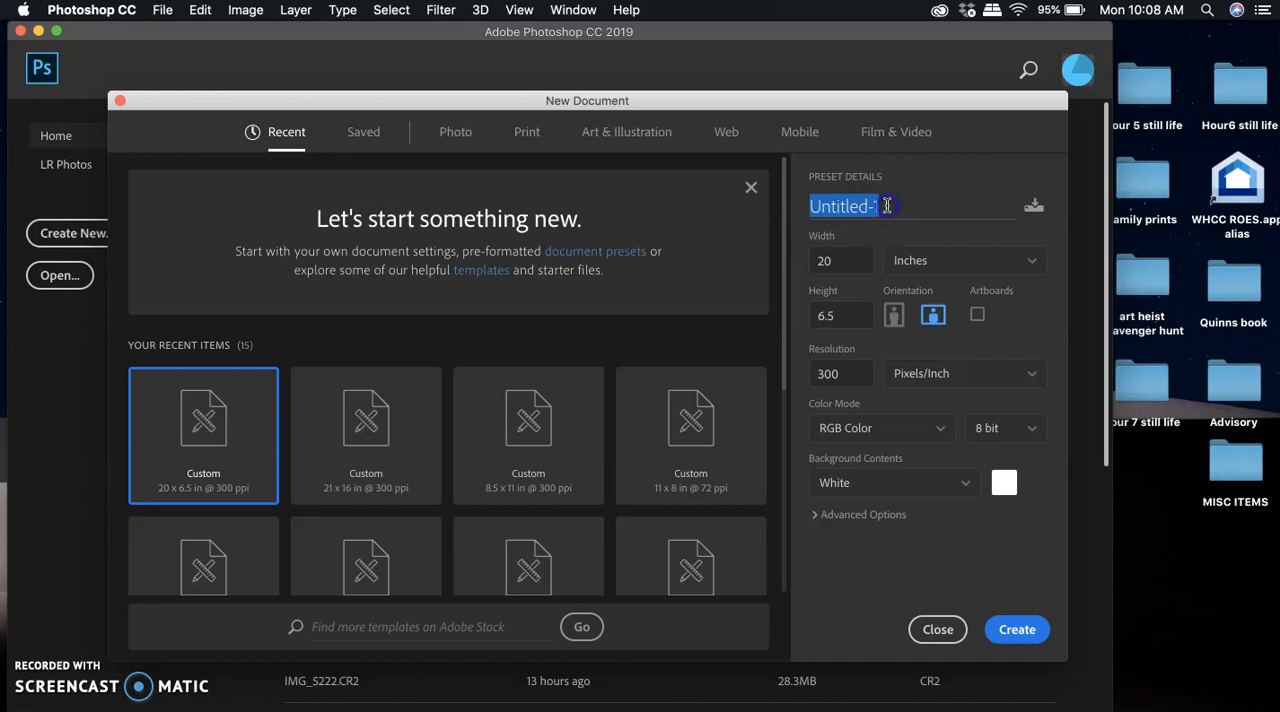
pyautogui.write('Thiel')
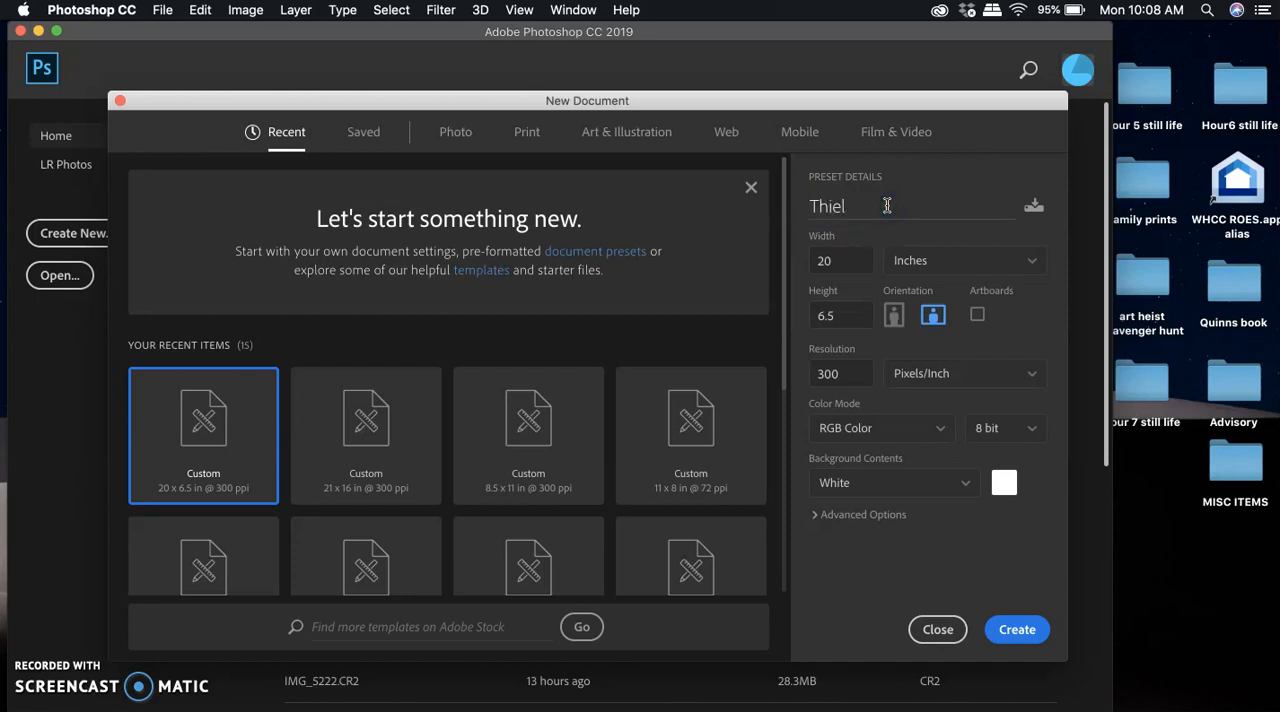
pyautogui.write('Name')
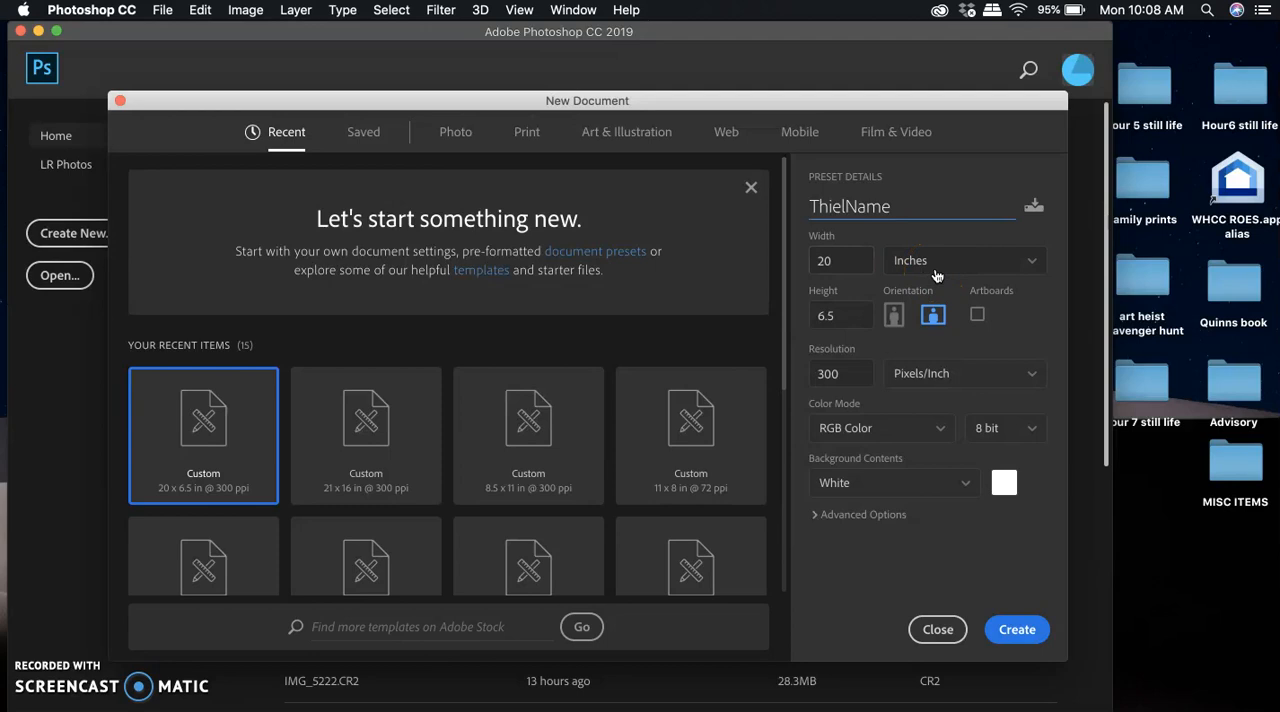
pyautogui.click(839, 313)
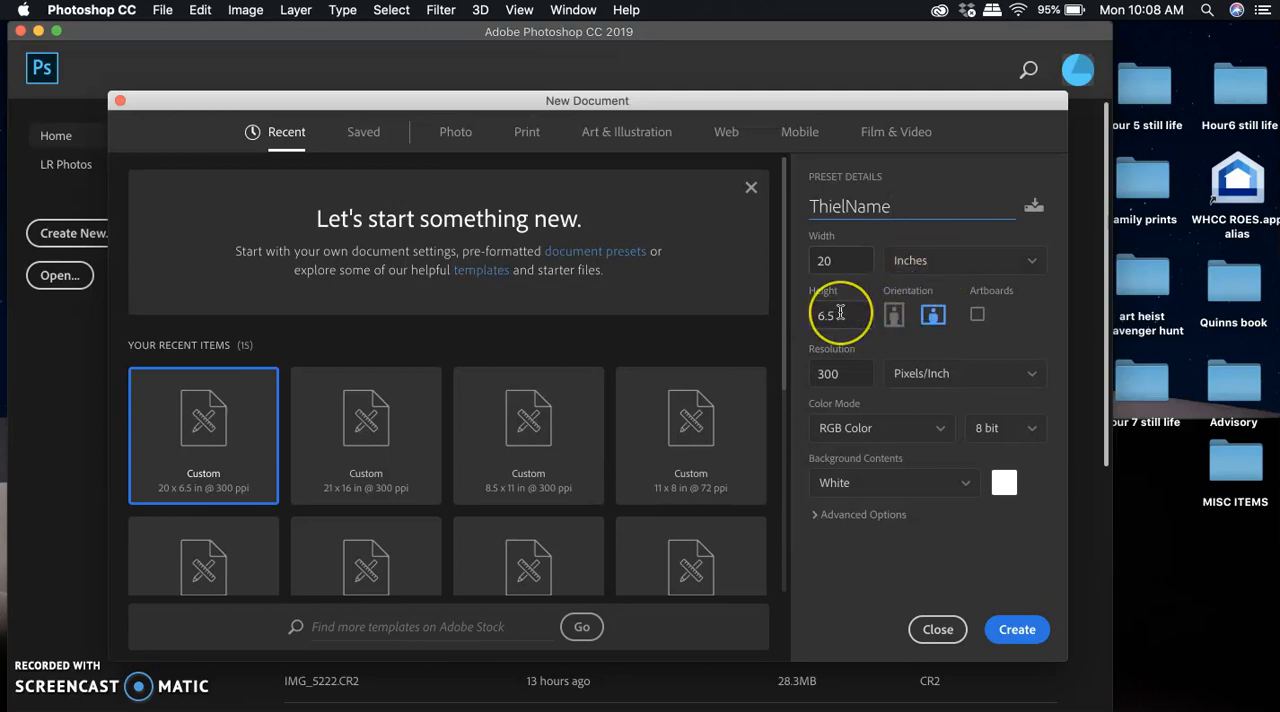
pyautogui.click(836, 372)
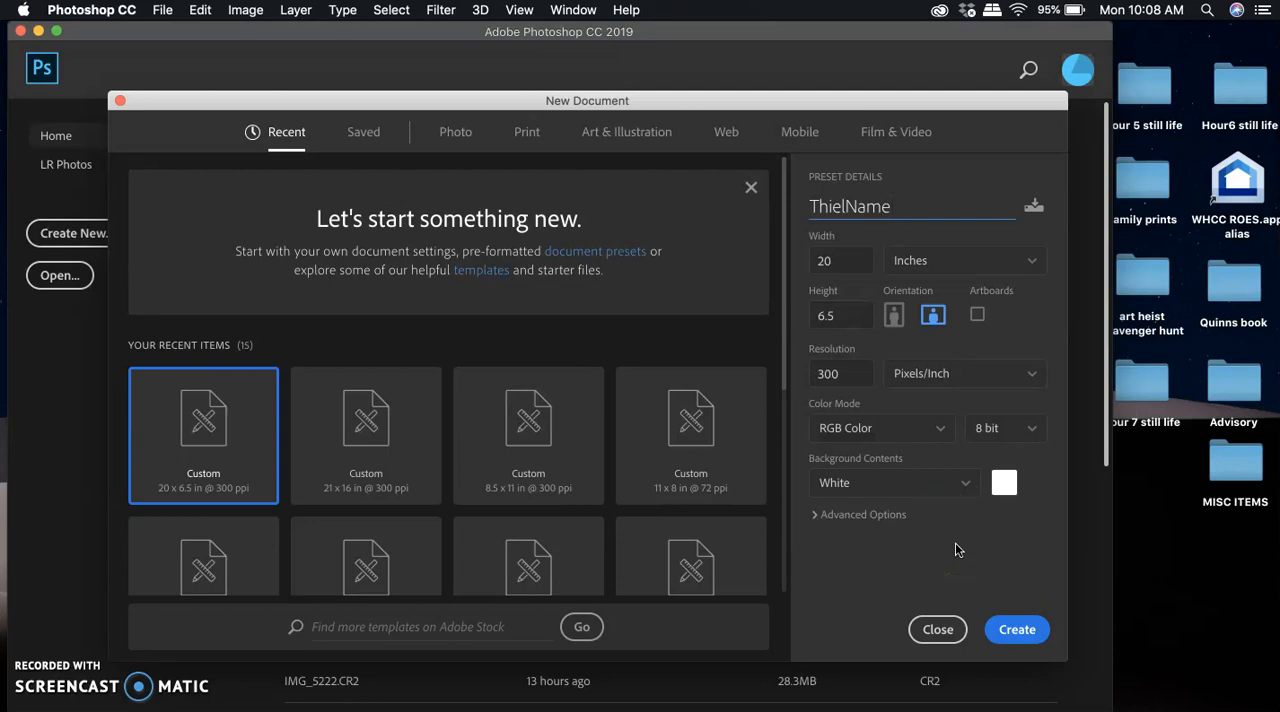
pyautogui.click(1008, 628)
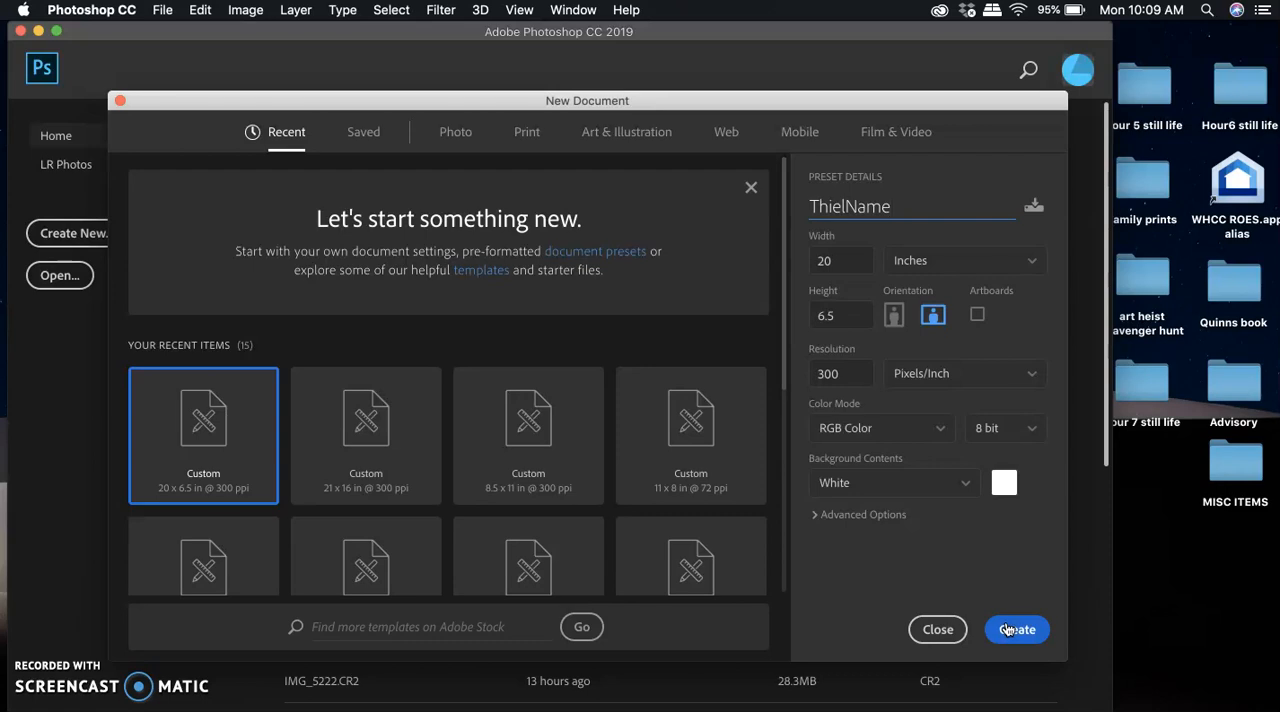
pyautogui.click(1007, 629)
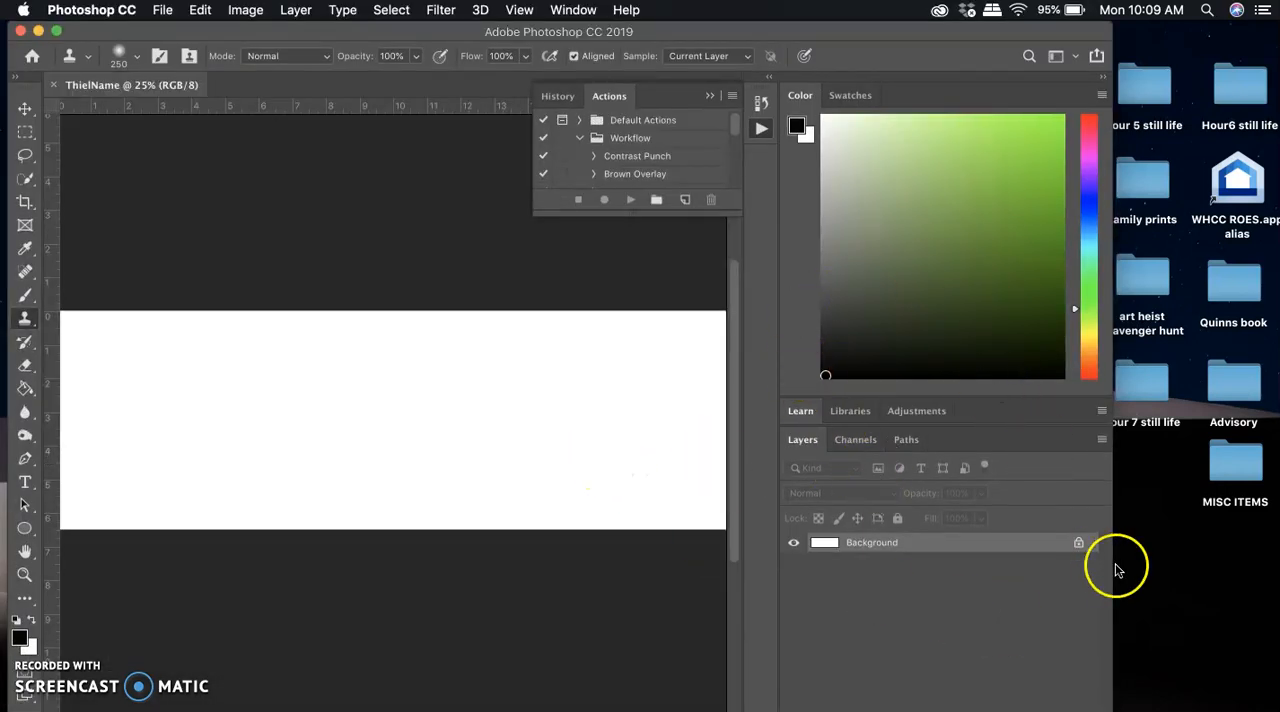
# Widen the Photoshop window to fit the whole canvas and display the grid over it.
pyautogui.moveTo(1111, 566); pyautogui.dragTo(1177, 561)
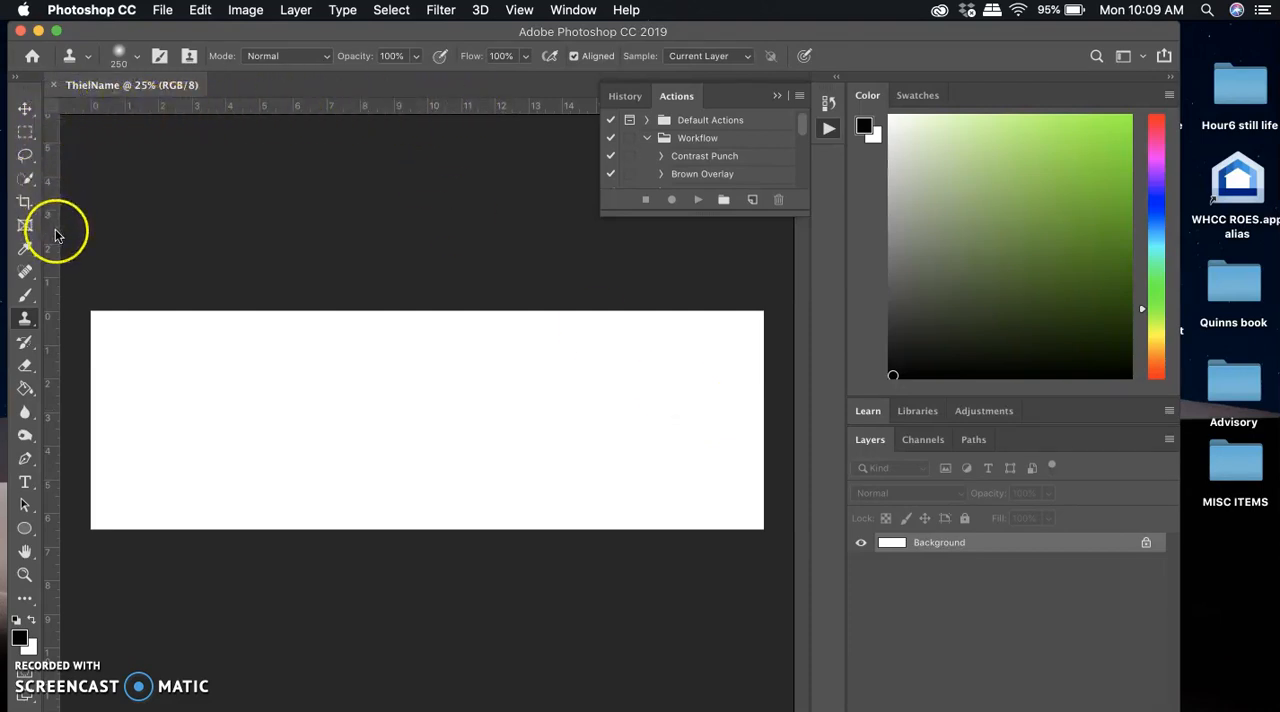
pyautogui.click(271, 383)
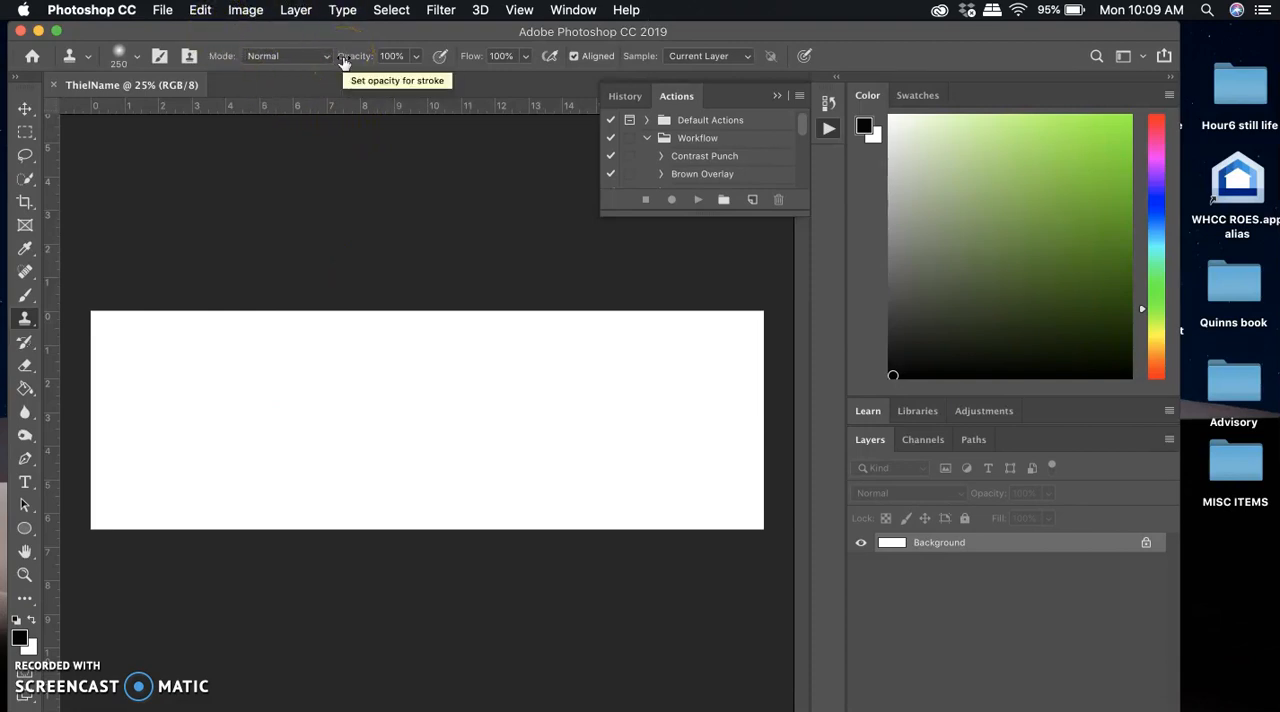
pyautogui.click(525, 12)
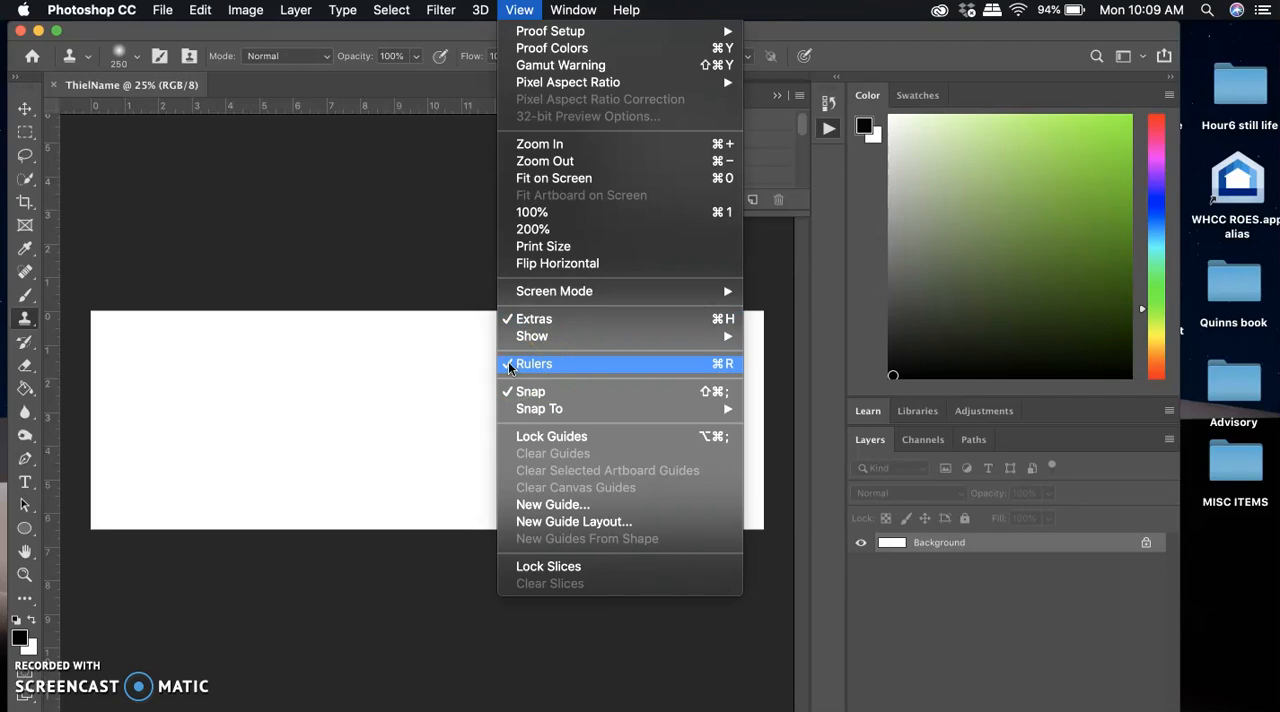
pyautogui.click(427, 240)
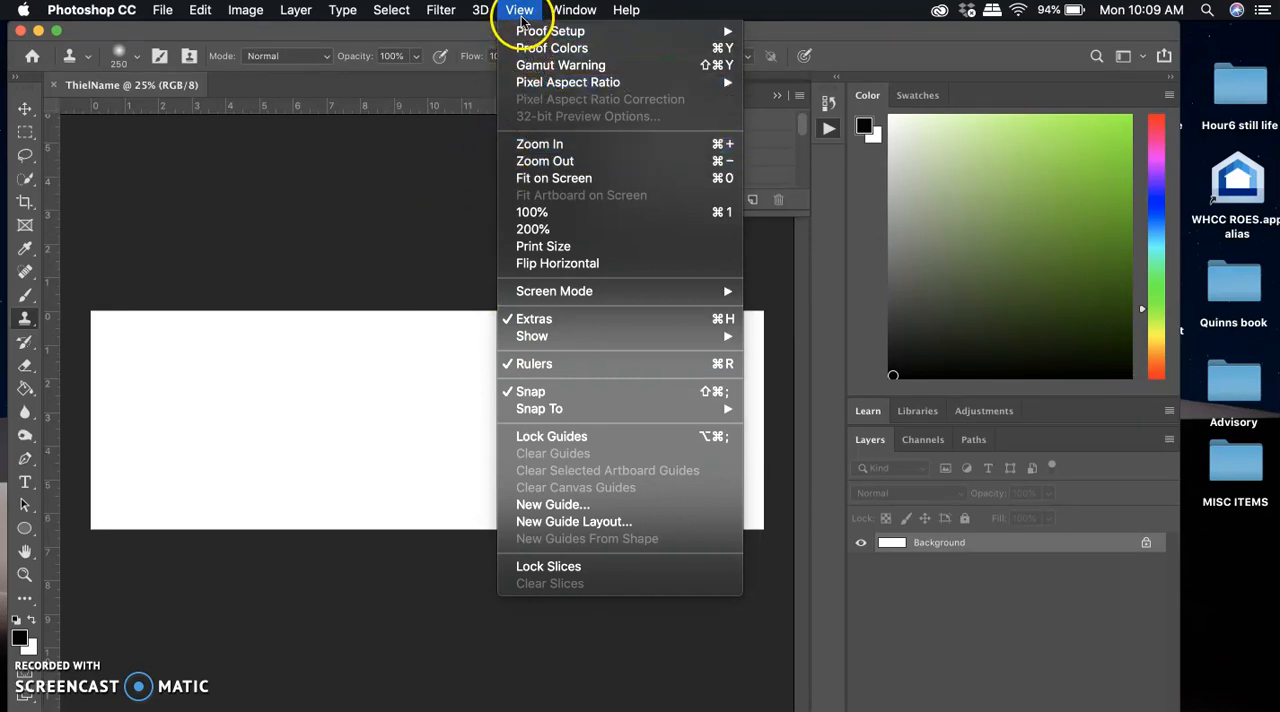
pyautogui.click(540, 337)
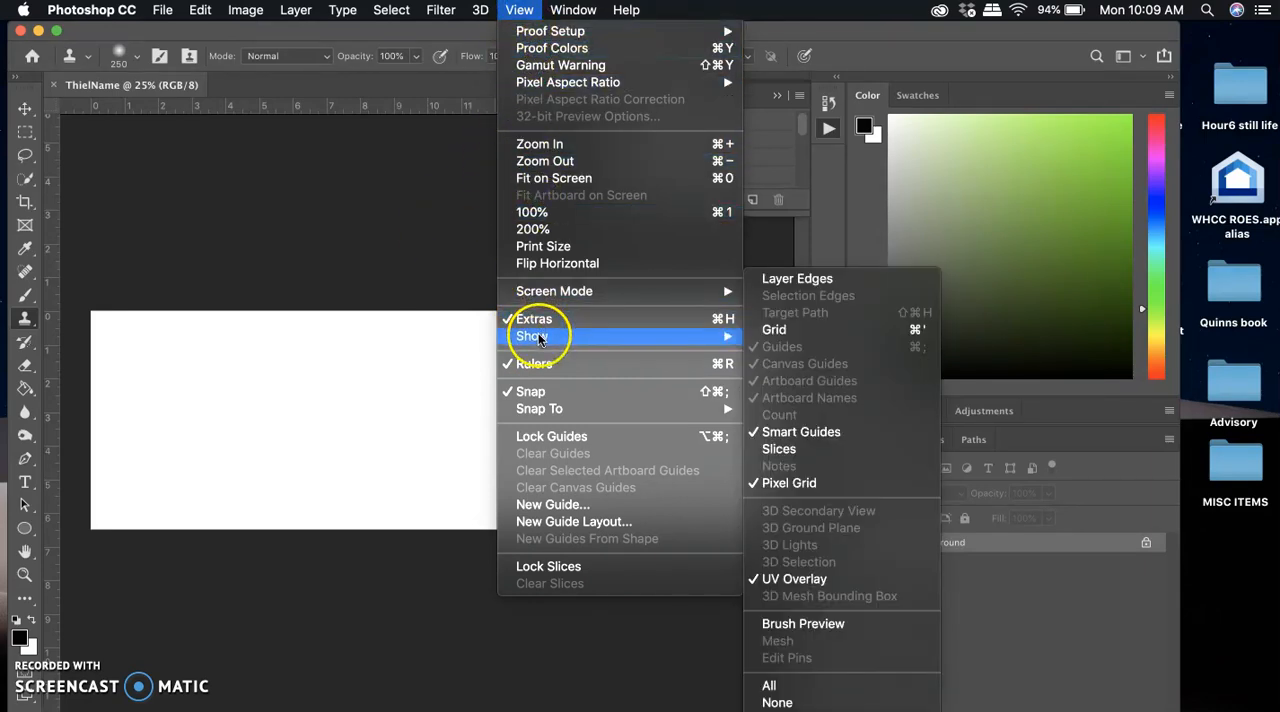
pyautogui.click(787, 329)
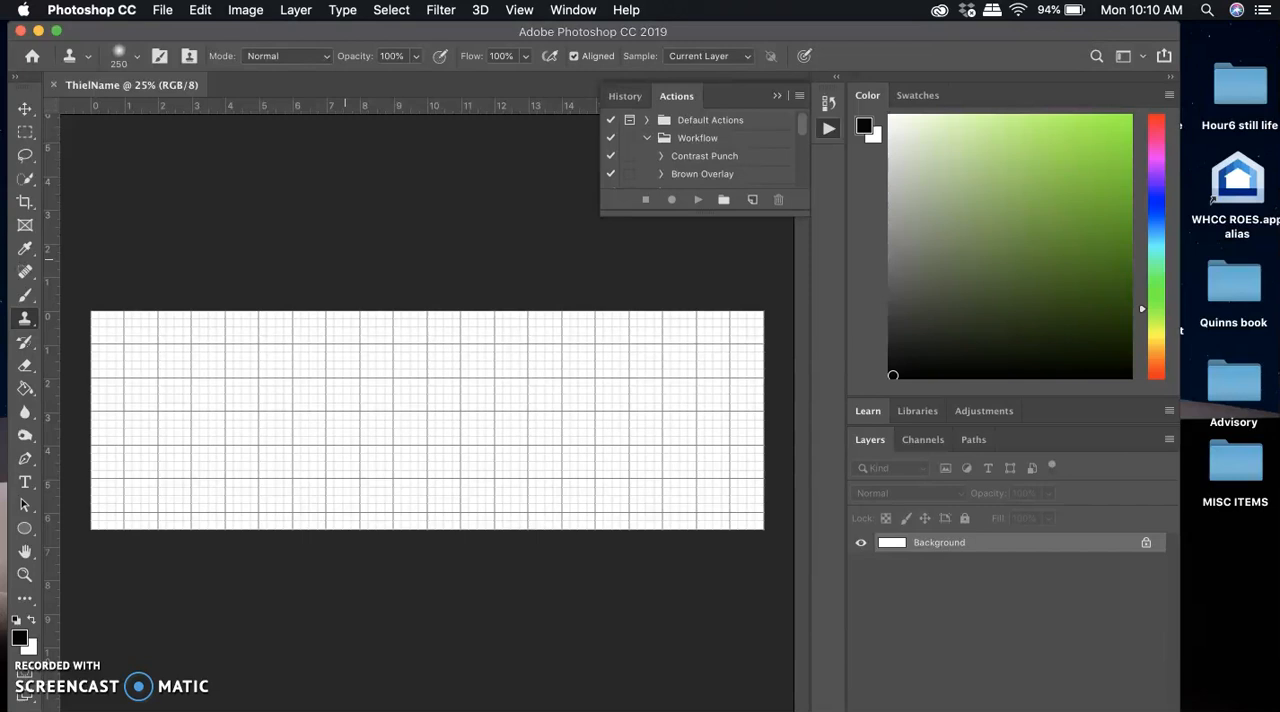
# Collapse the Actions panel and place a horizontal guide at 1 inch on the canvas.
pyautogui.click(776, 96)
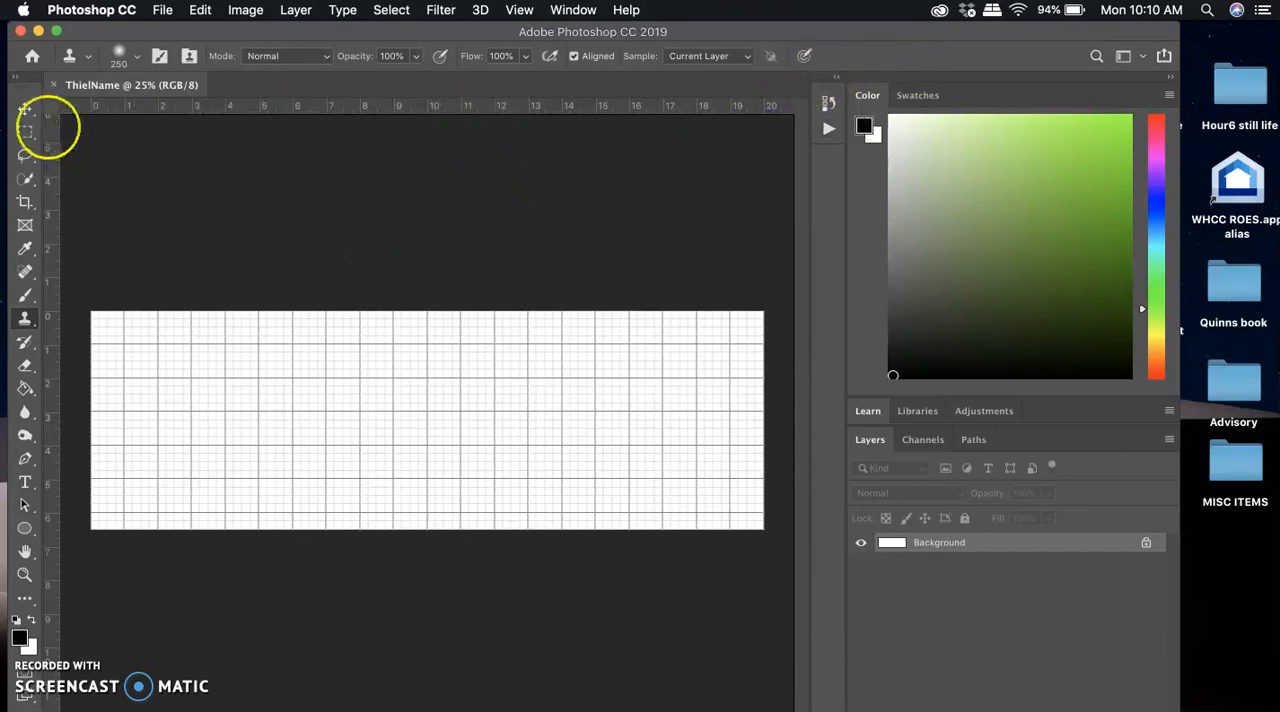
pyautogui.click(22, 112)
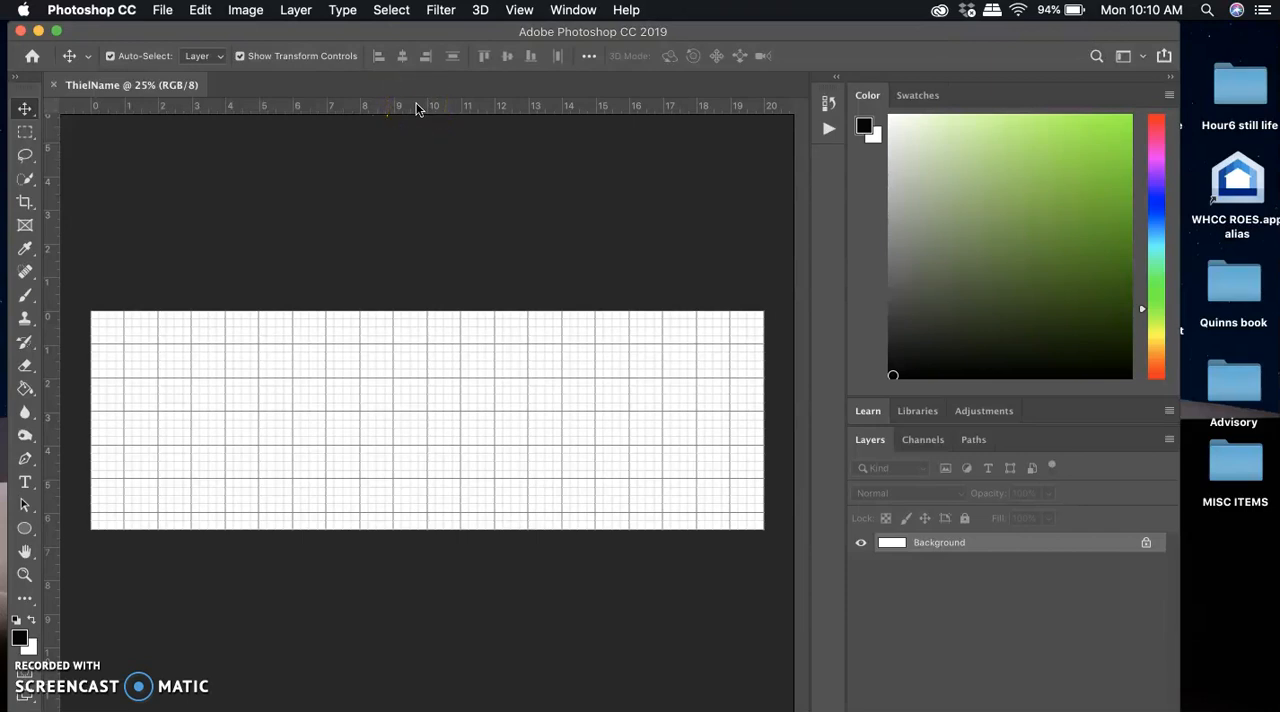
pyautogui.moveTo(418, 108); pyautogui.dragTo(393, 343)
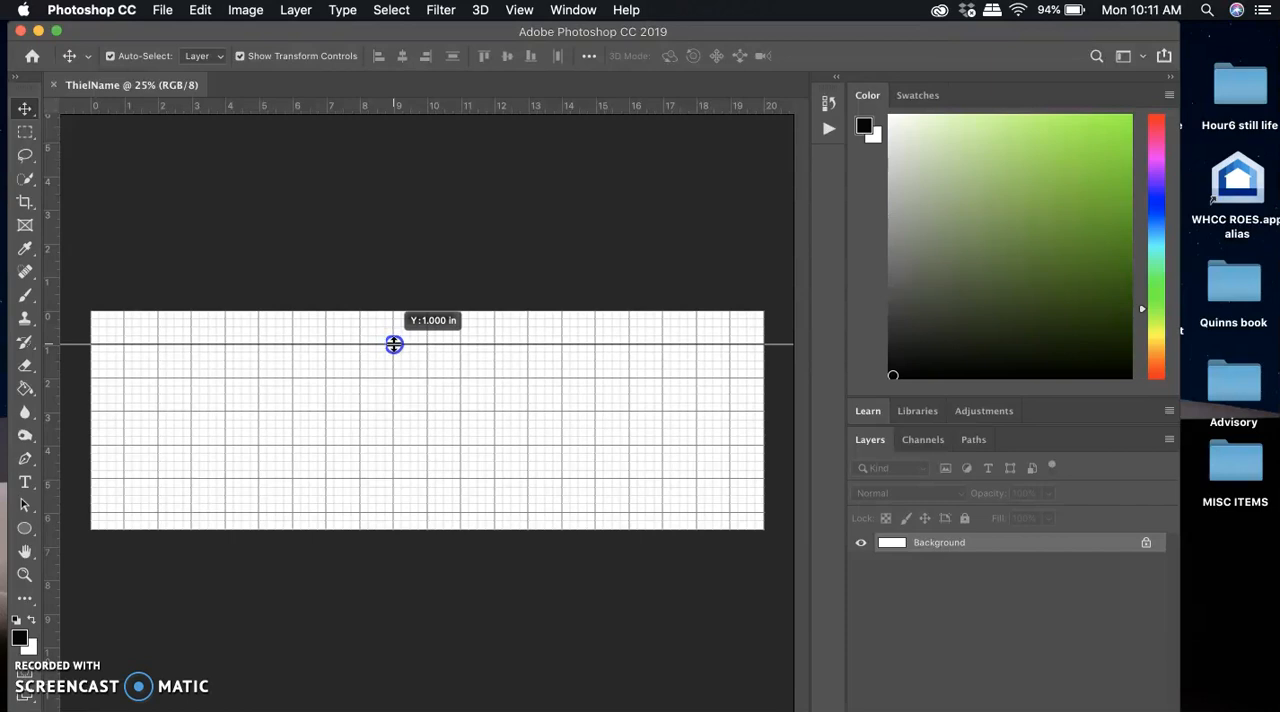
pyautogui.moveTo(394, 343); pyautogui.dragTo(394, 343)
pyautogui.click(448, 281)
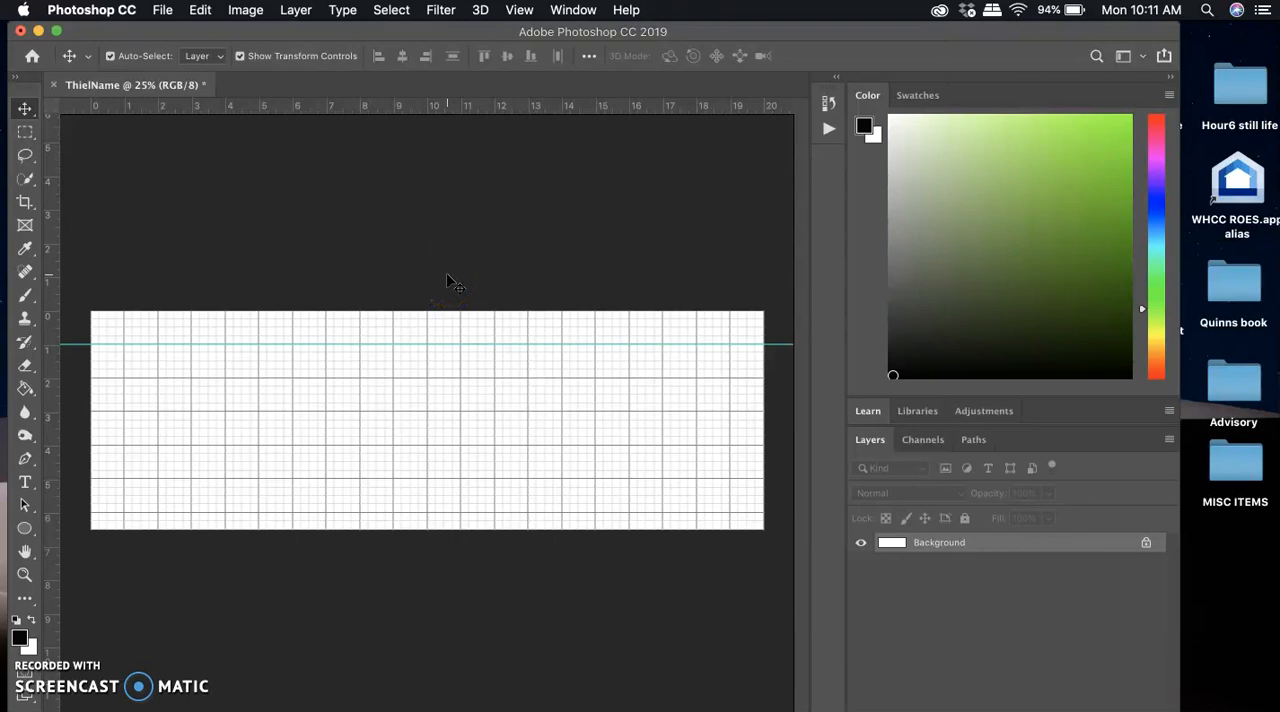
# Add three more horizontal guides at 3, 3.5 and 5.5 inches down the canvas.
pyautogui.click(451, 110)
pyautogui.click(451, 110)
pyautogui.moveTo(452, 112); pyautogui.dragTo(430, 411)
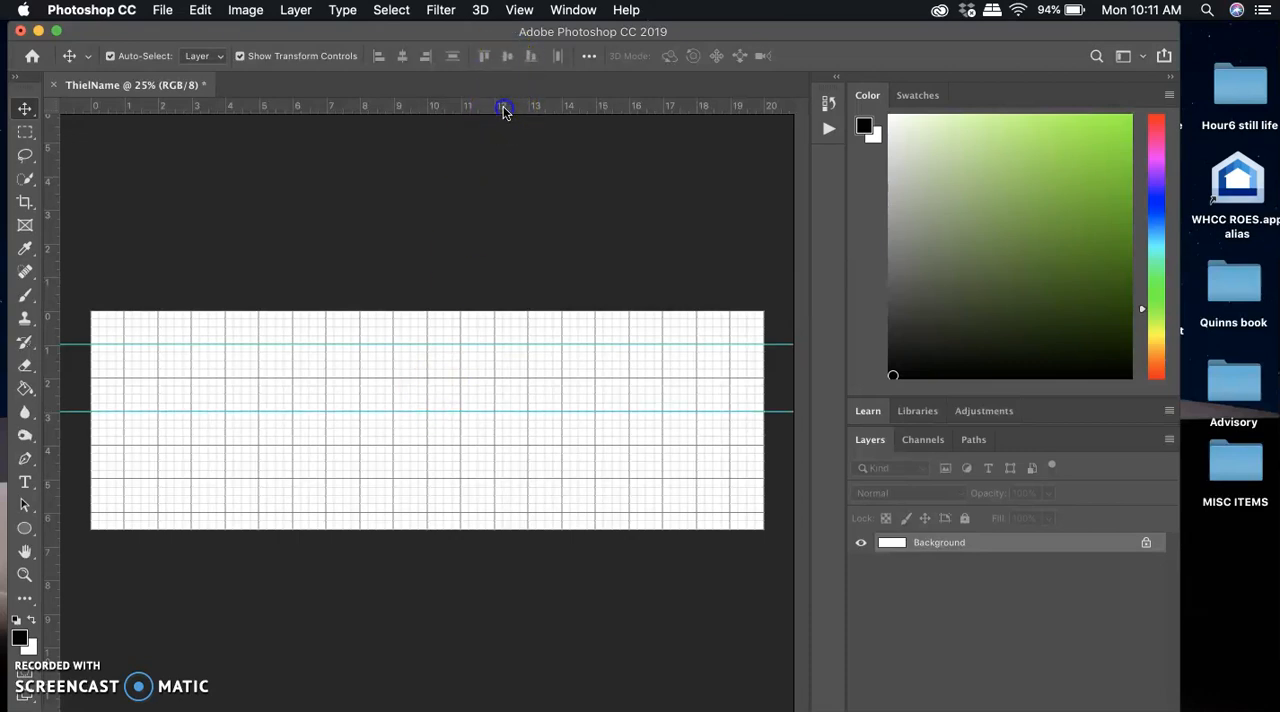
pyautogui.moveTo(503, 106); pyautogui.dragTo(484, 431)
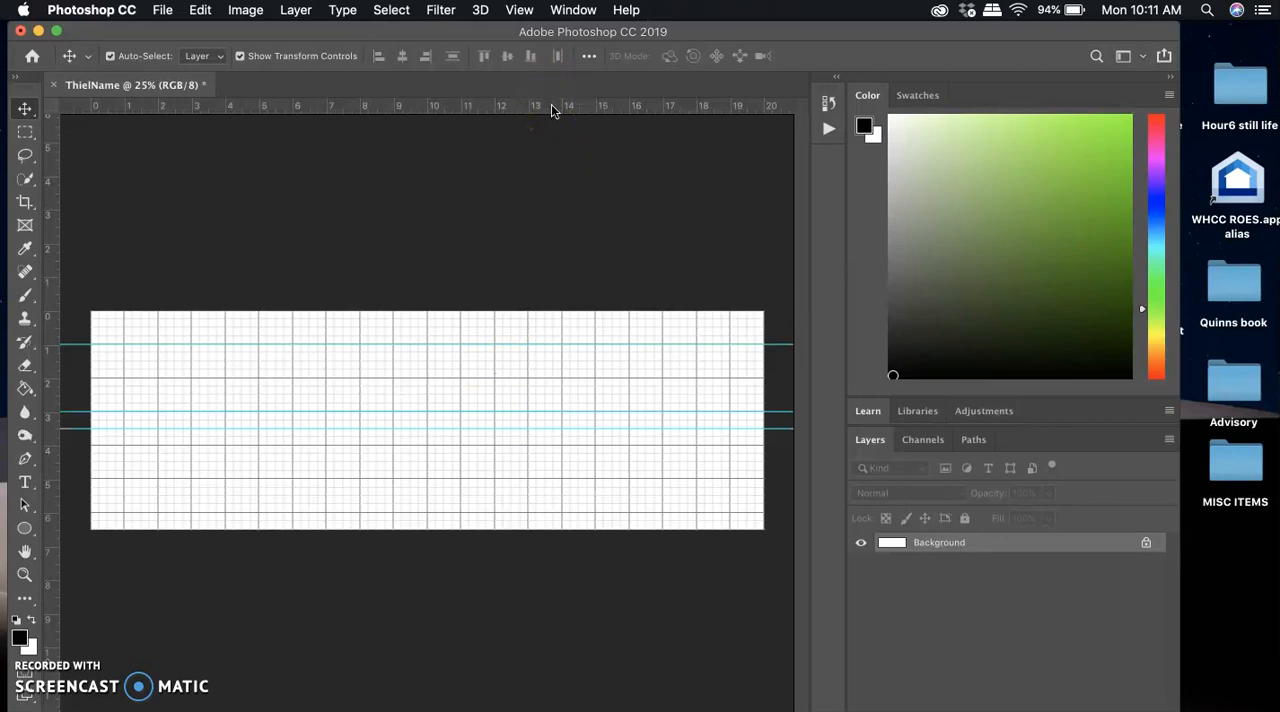
pyautogui.moveTo(551, 104); pyautogui.dragTo(538, 495)
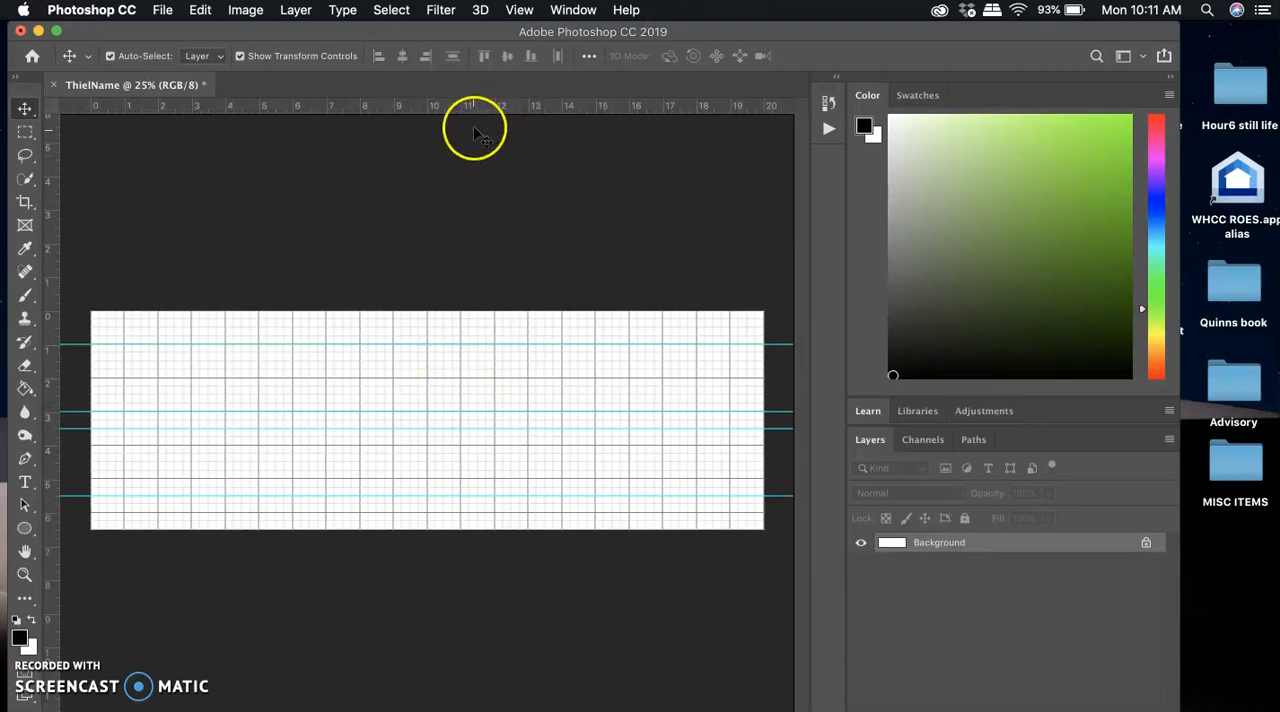
# Hide the canvas grid, keeping the guides displayed.
pyautogui.click(523, 12)
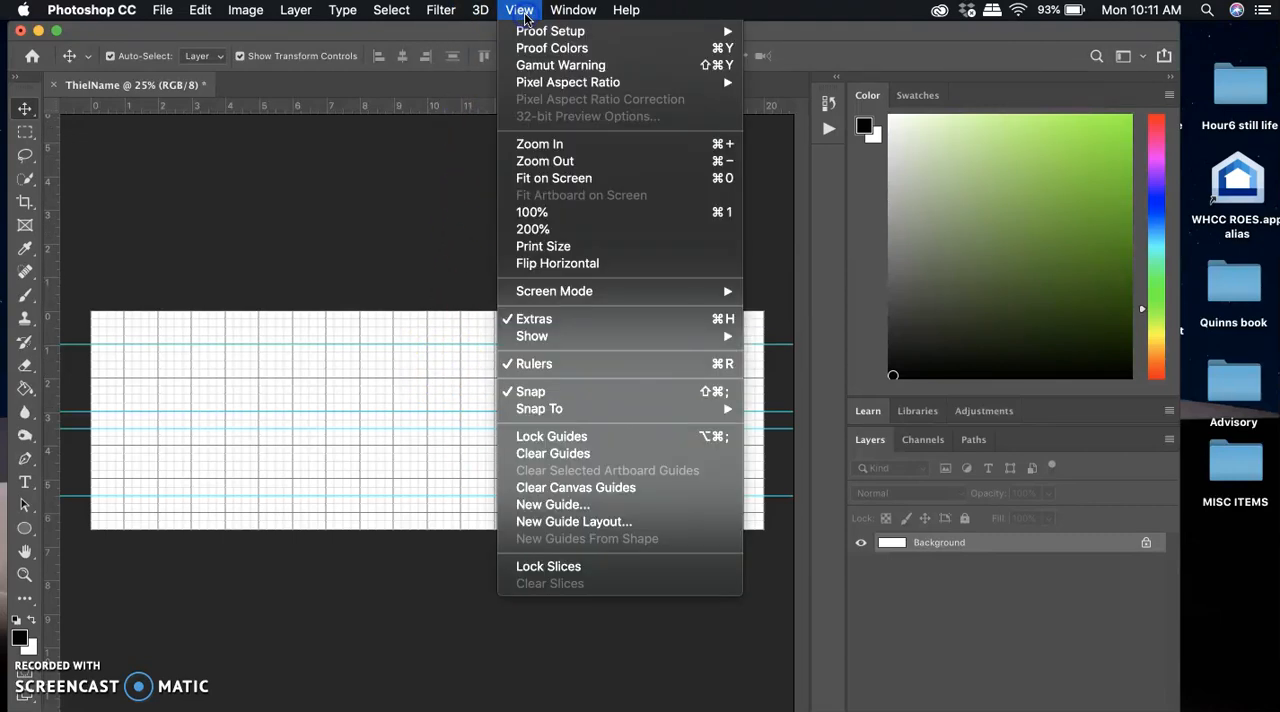
pyautogui.moveTo(547, 335)
pyautogui.click(765, 328)
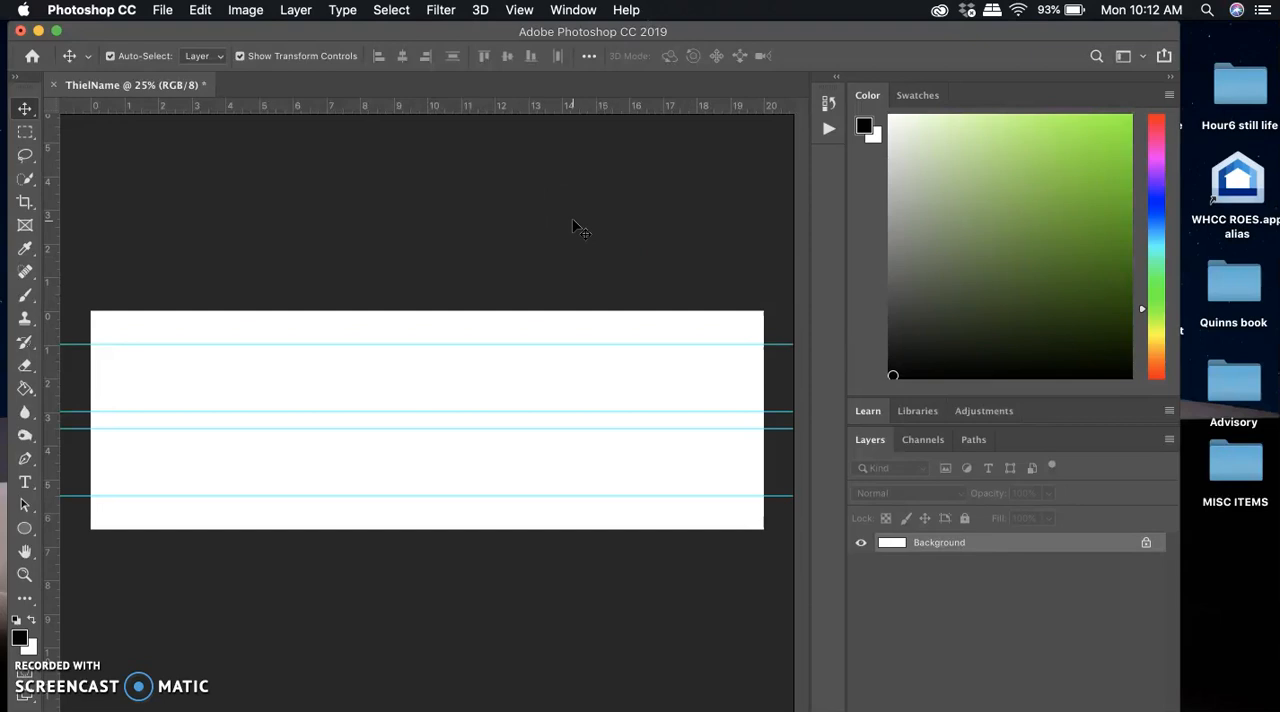
pyautogui.click(476, 650)
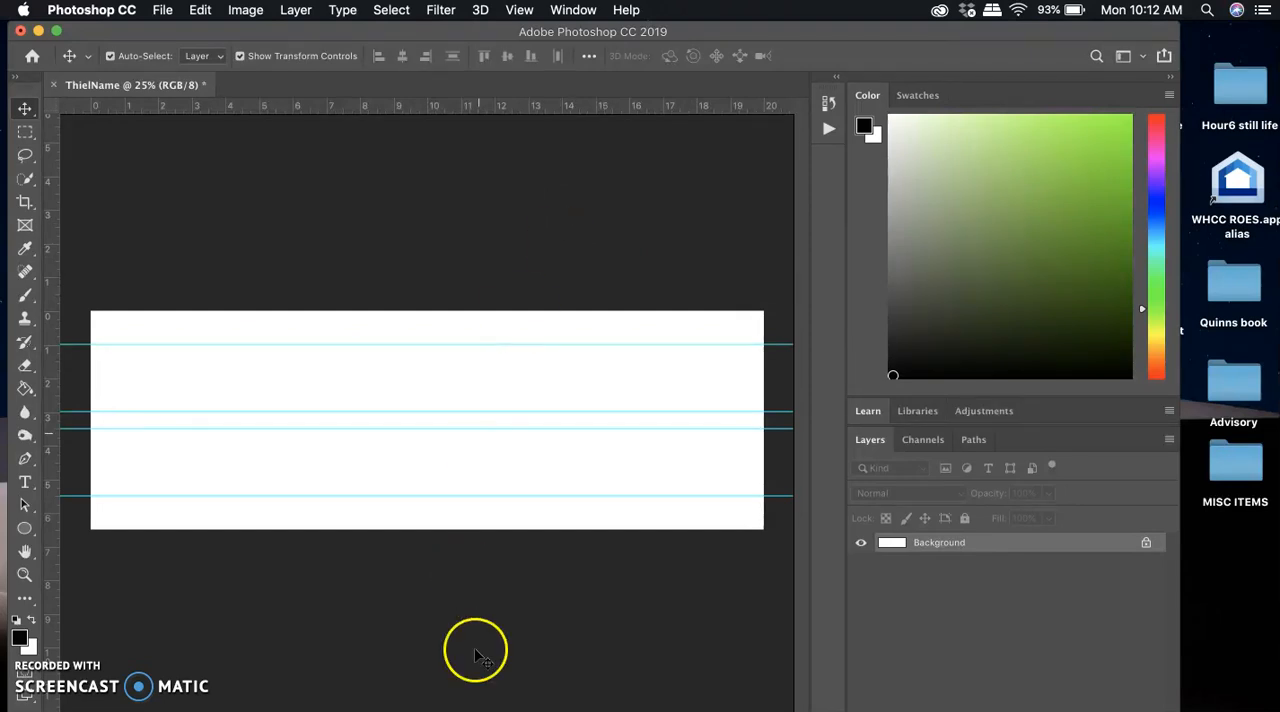
# Switch to Adobe Bridge and change its workspace to Light Table.
pyautogui.click(436, 710)
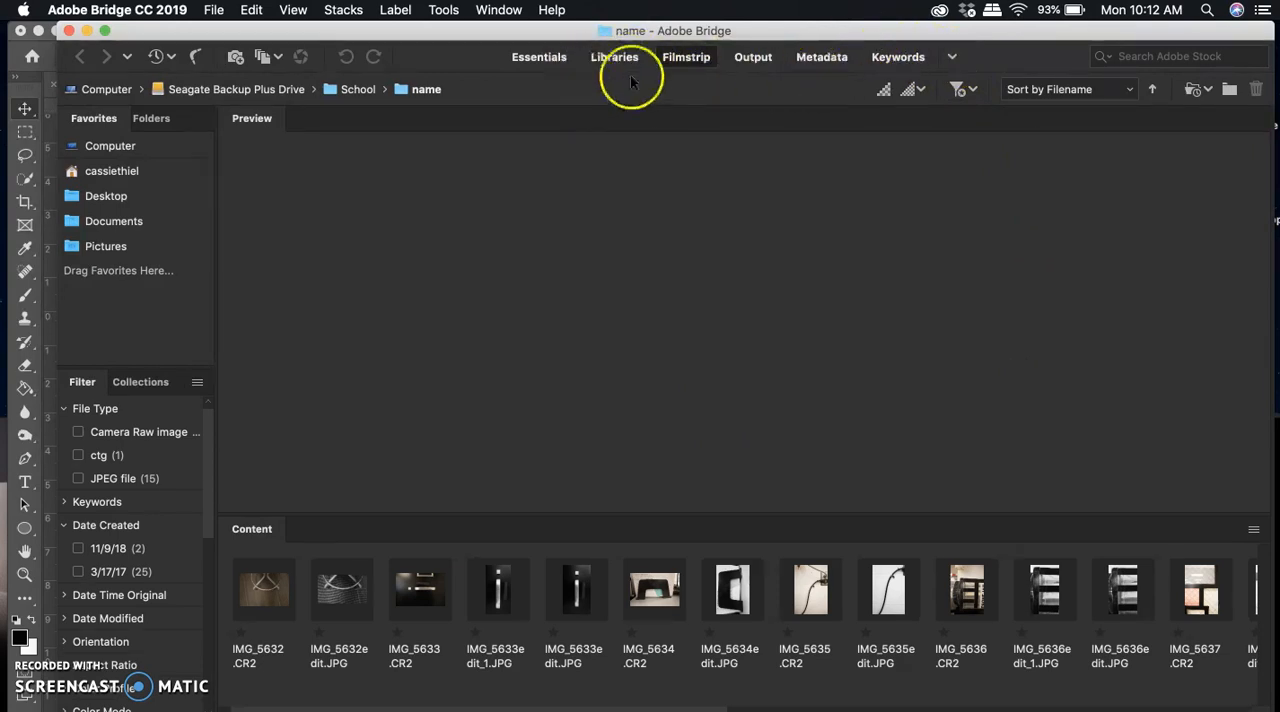
pyautogui.click(952, 58)
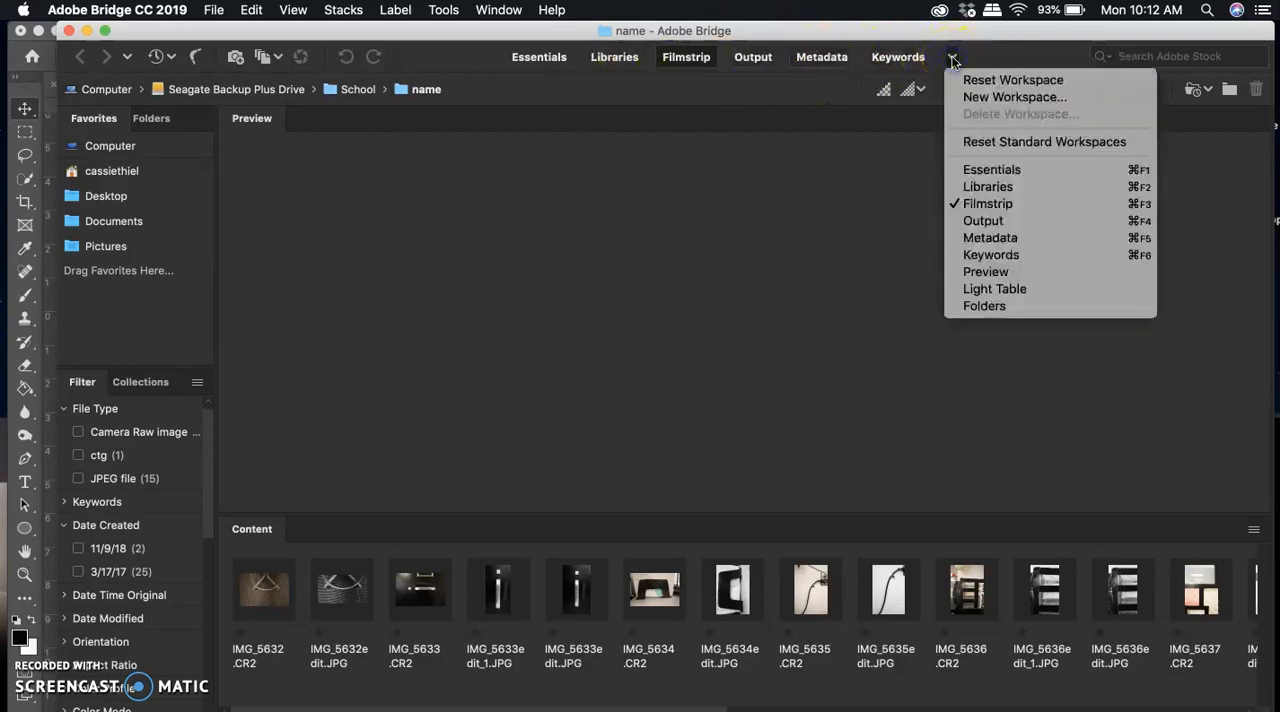
pyautogui.click(1011, 289)
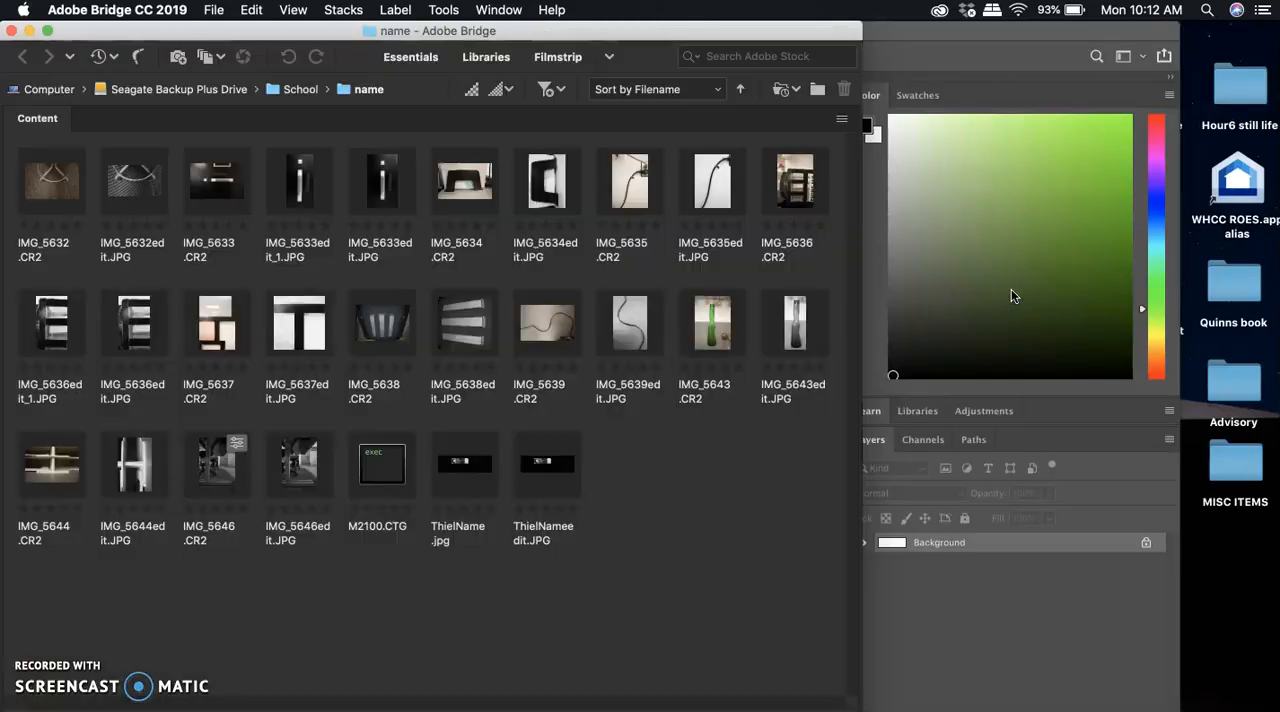
# Narrow the Bridge window to four thumbnail columns and move it beside the Photoshop canvas.
pyautogui.click(689, 298)
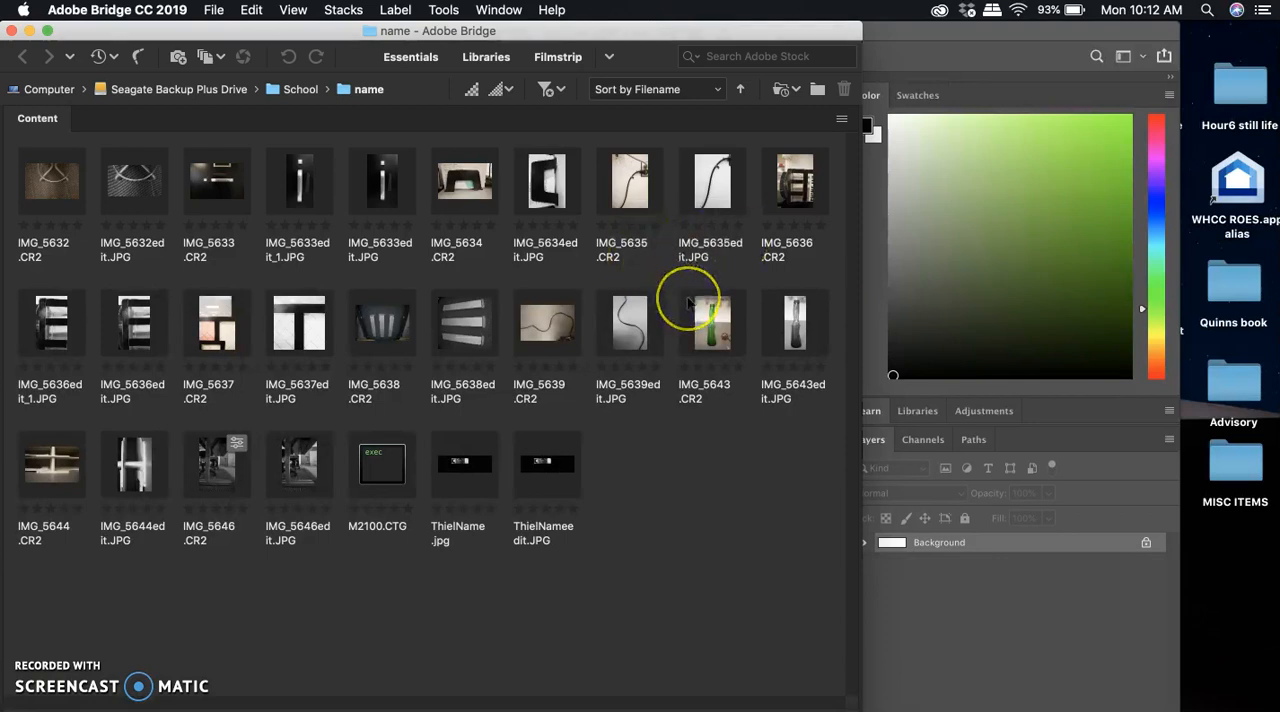
pyautogui.click(858, 340)
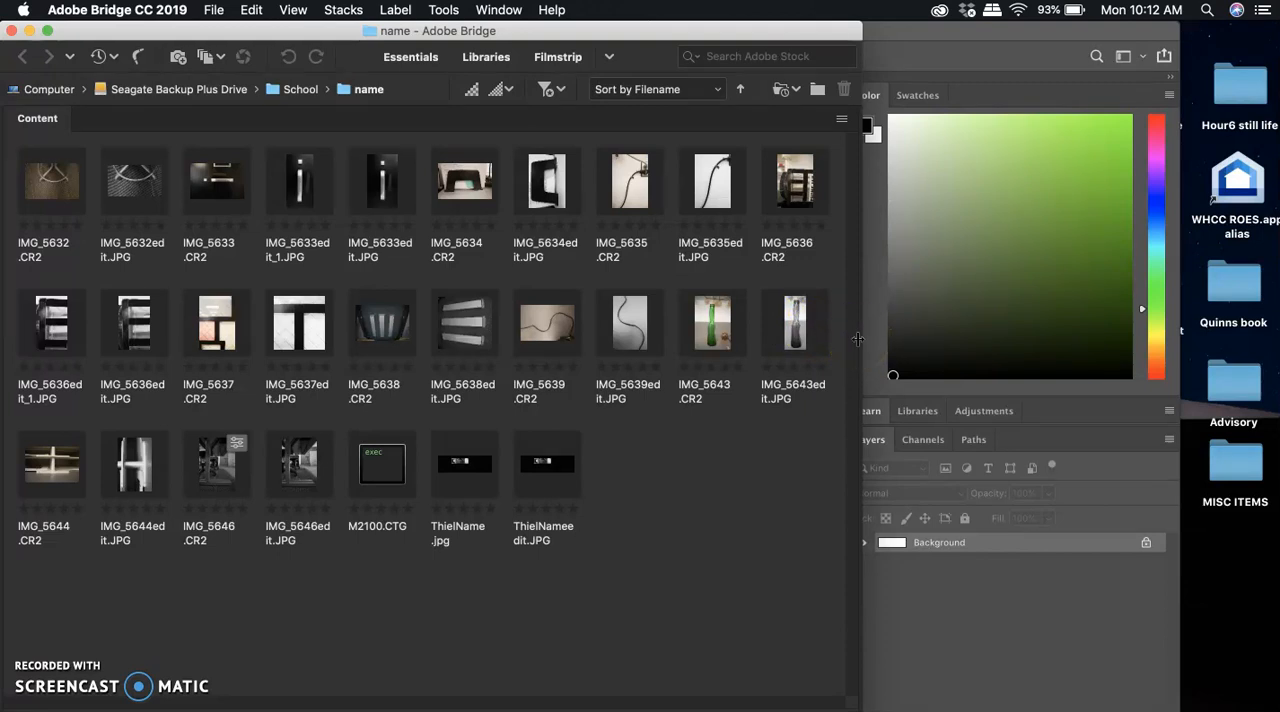
pyautogui.moveTo(860, 340); pyautogui.dragTo(365, 324)
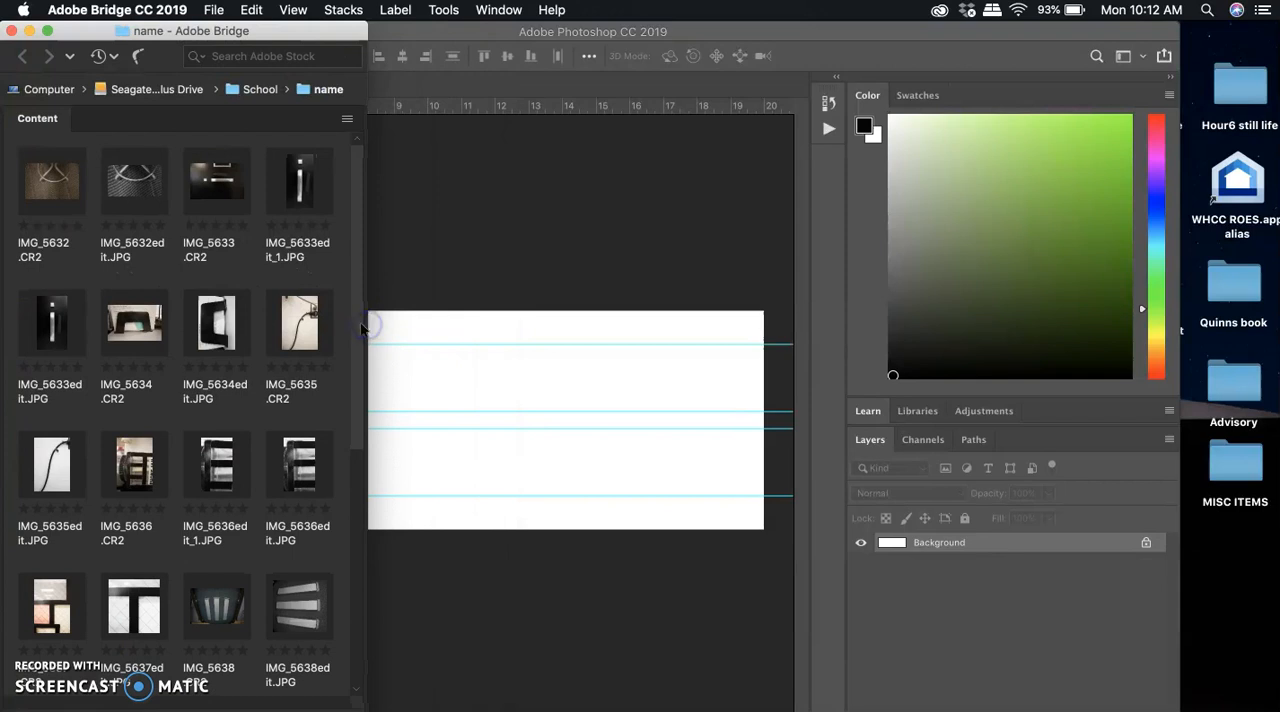
pyautogui.moveTo(365, 325)
pyautogui.mouseDown()
pyautogui.moveTo(294, 314)
pyautogui.moveTo(366, 326)
pyautogui.mouseUp()
pyautogui.moveTo(361, 323); pyautogui.dragTo(354, 317)
pyautogui.click(214, 33)
pyautogui.moveTo(219, 33); pyautogui.dragTo(1158, 31)
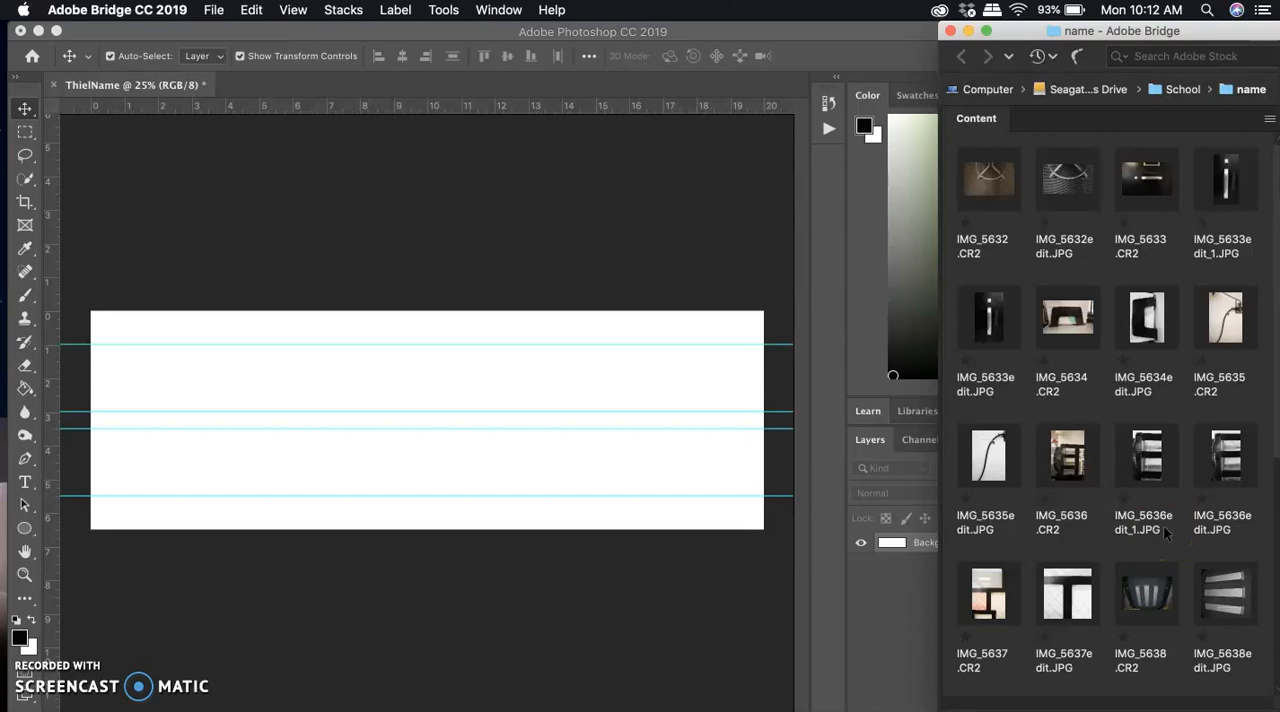
# Place the photo IMG_5634edit.JPG from Bridge into the open Photoshop document.
pyautogui.click(1142, 323)
pyautogui.click(1152, 313)
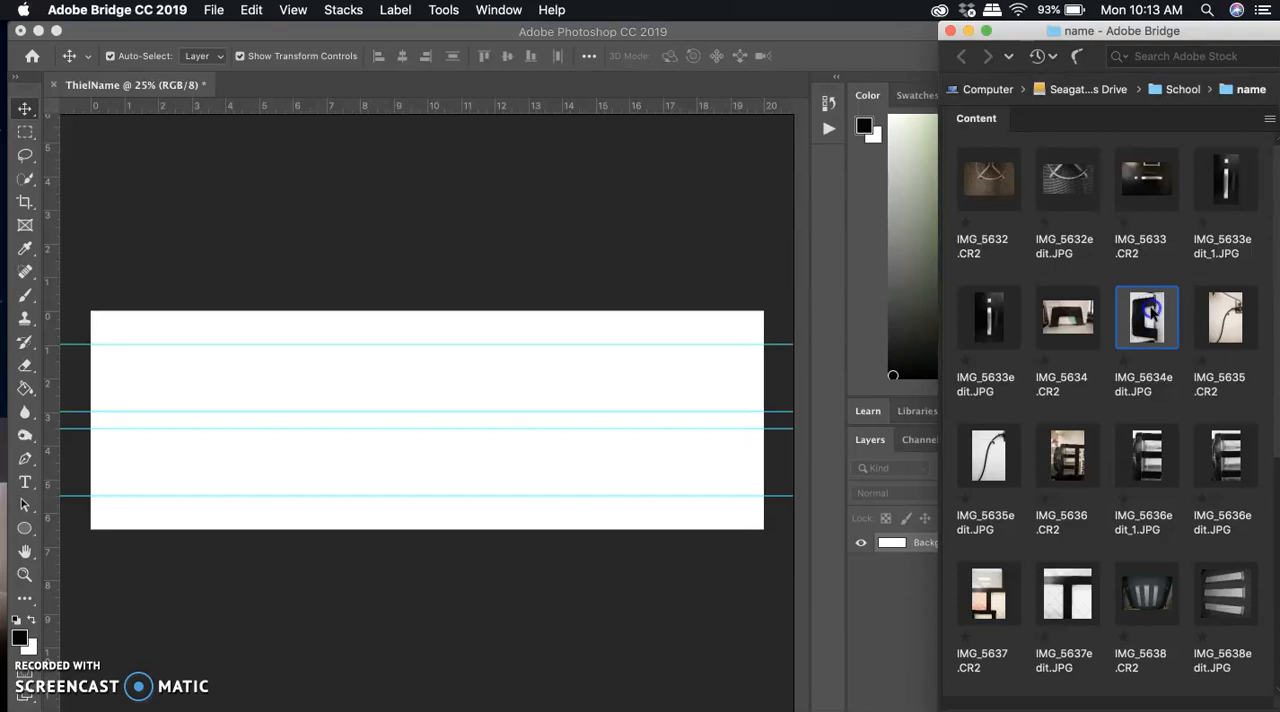
pyautogui.moveTo(1152, 313); pyautogui.dragTo(421, 372)
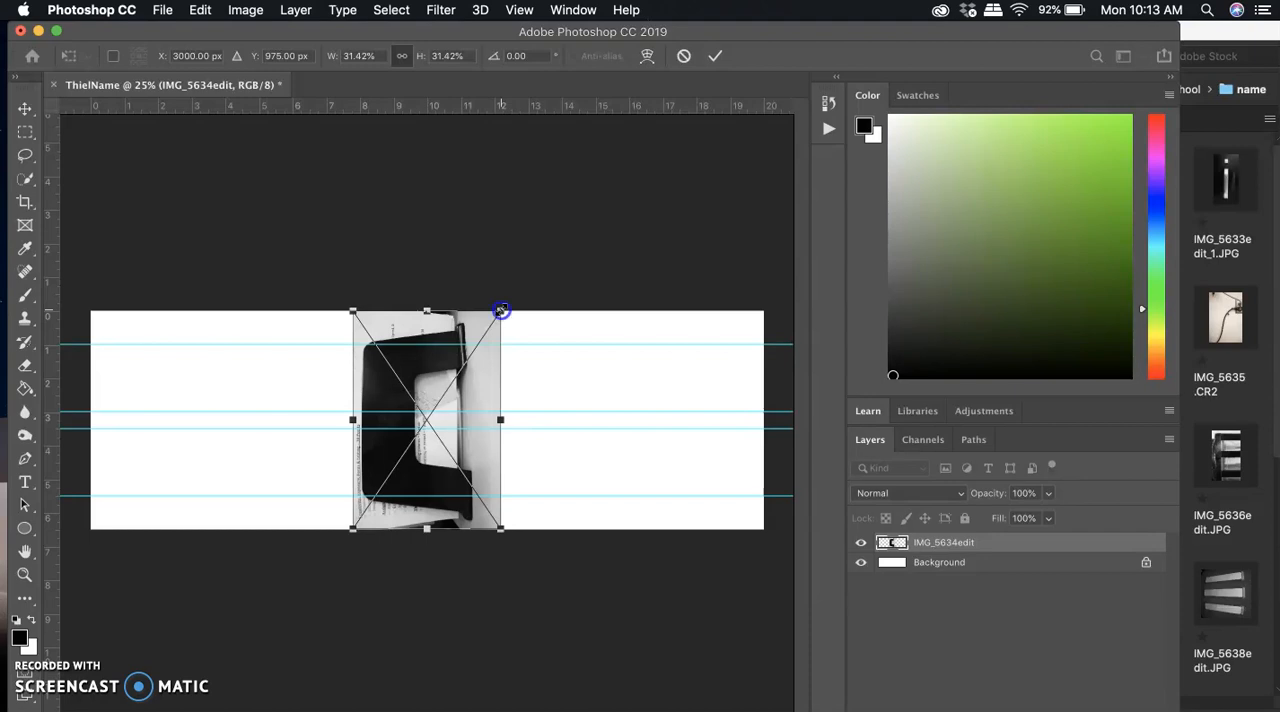
# Scale the placed IMG_5634edit photo to 9.80% and position it between the 1-inch and 3-inch guides.
pyautogui.moveTo(500, 311); pyautogui.dragTo(373, 444)
pyautogui.click(376, 478)
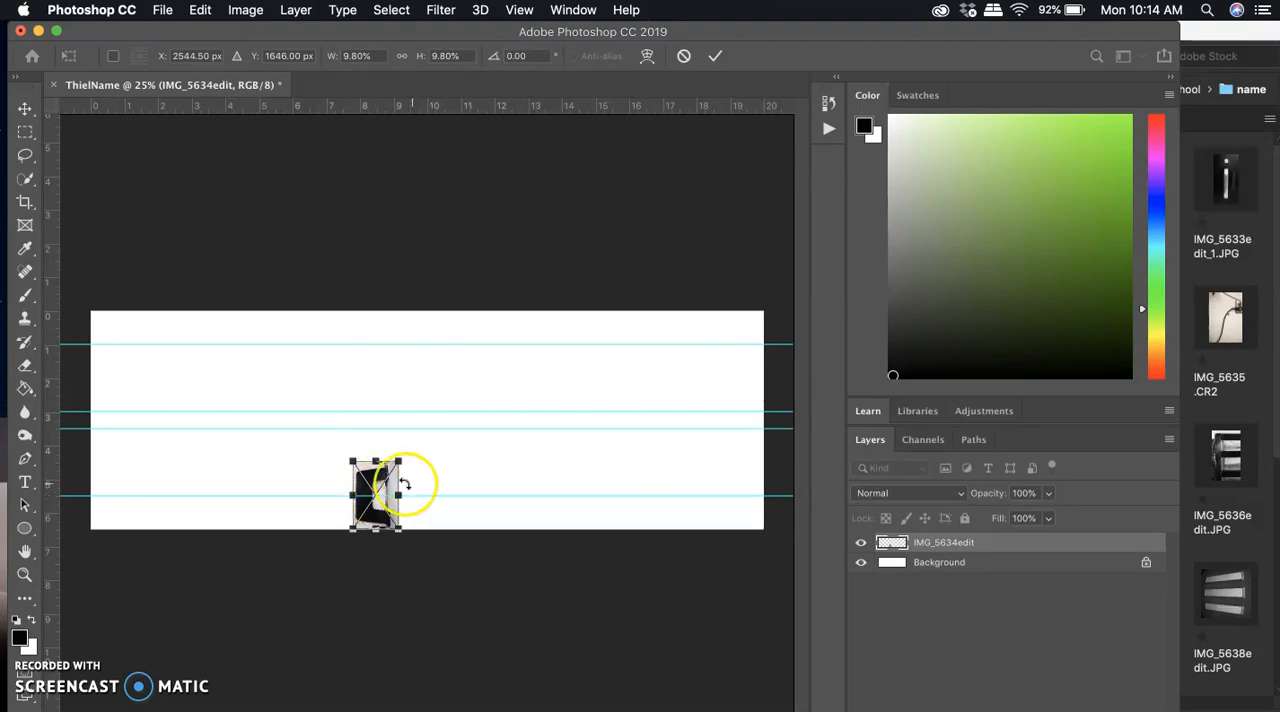
pyautogui.moveTo(376, 470); pyautogui.dragTo(296, 352)
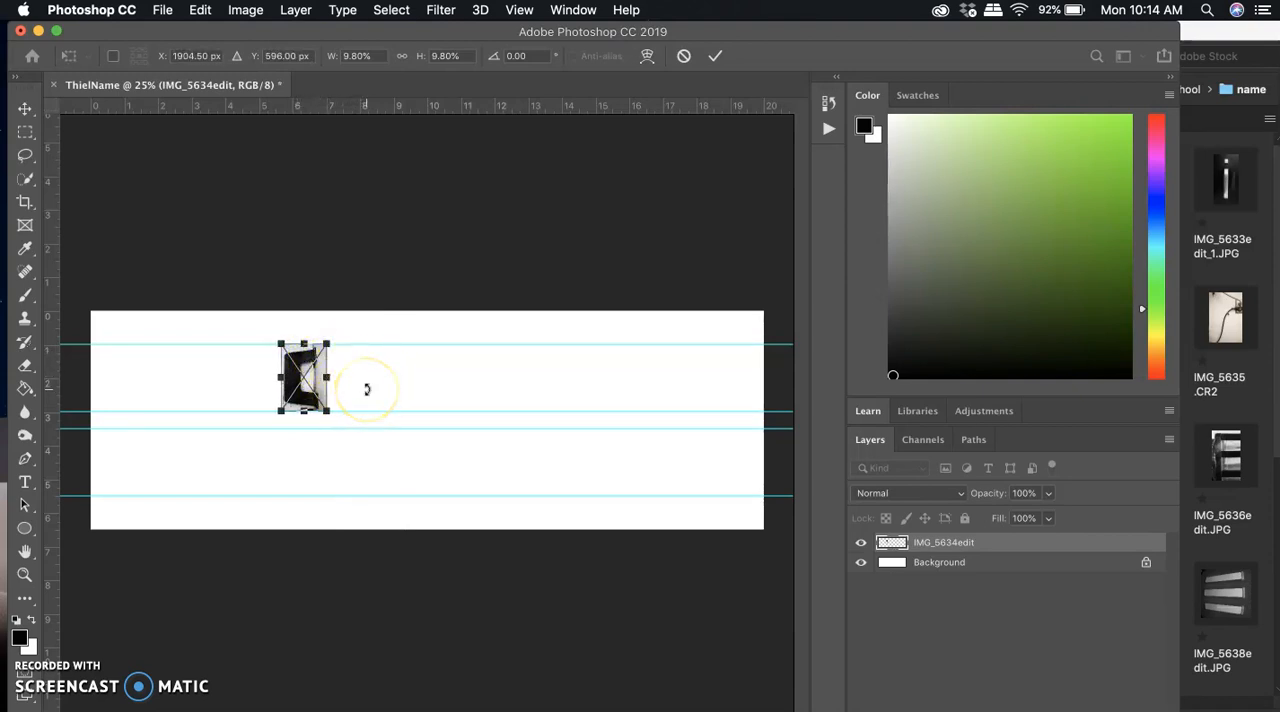
# Commit the transform of the placed IMG_5634edit photo.
pyautogui.press('Return')
pyautogui.click(485, 408)
pyautogui.click(388, 376)
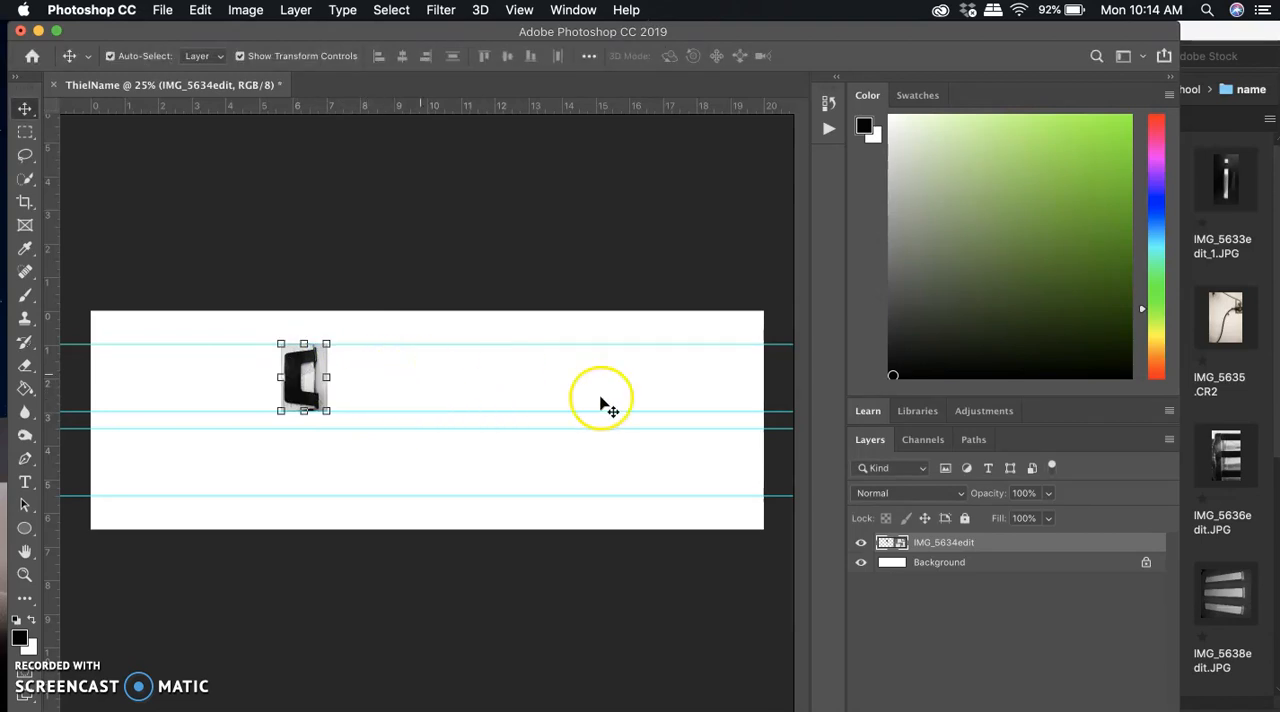
# Place IMG_5632edit.JPG from Bridge, scale it to 18.59% and position it directly after the first photo between the 1-inch and 3-inch guides.
pyautogui.click(1192, 36)
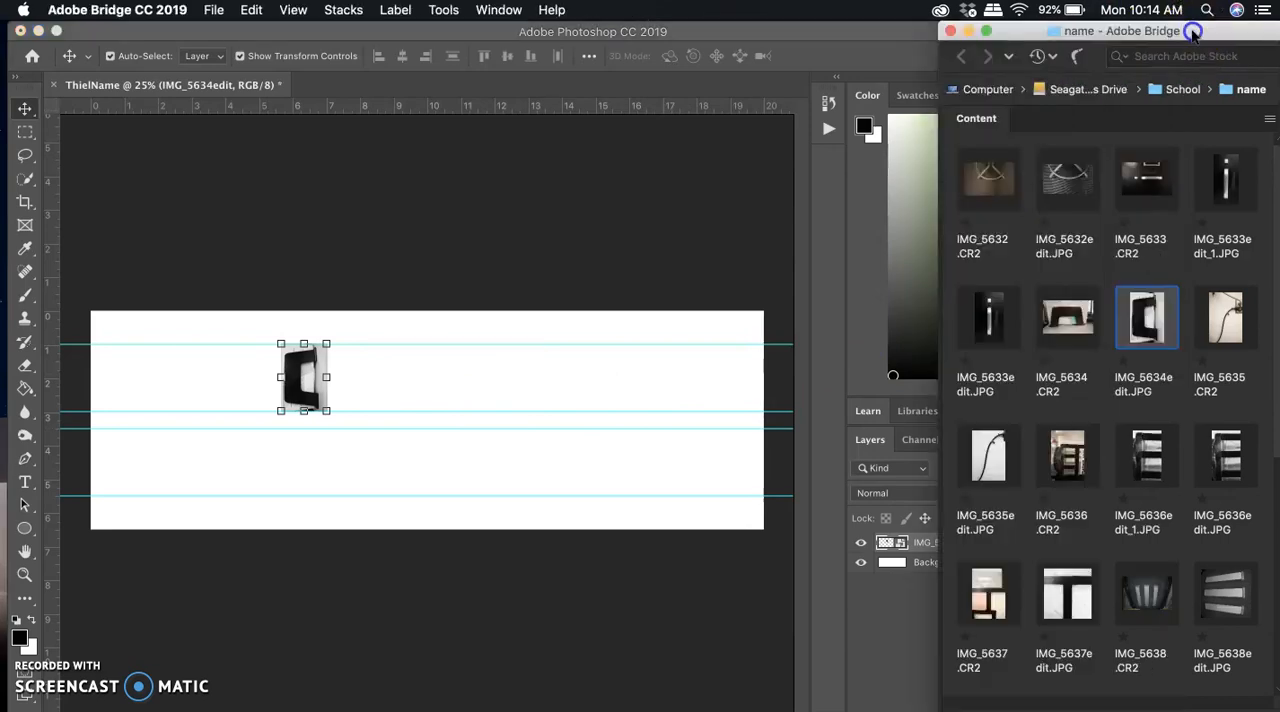
pyautogui.click(1066, 188)
pyautogui.moveTo(1066, 188); pyautogui.dragTo(383, 374)
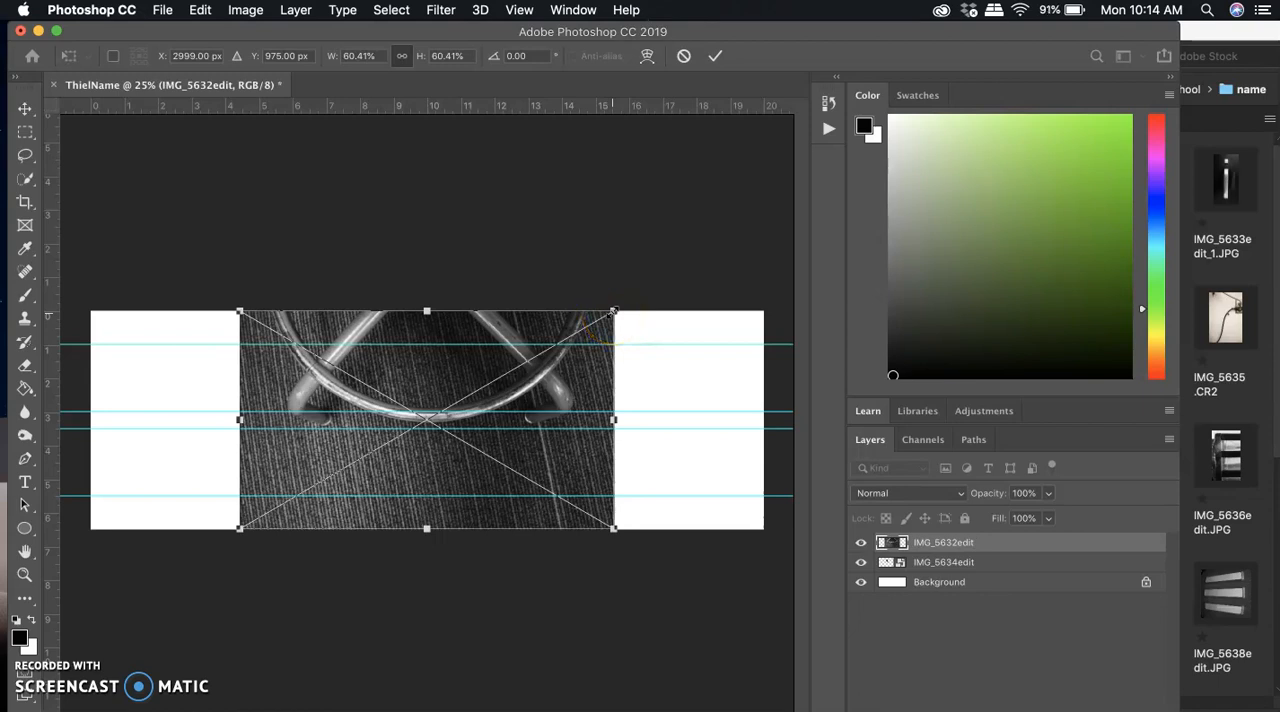
pyautogui.moveTo(612, 313); pyautogui.dragTo(425, 367)
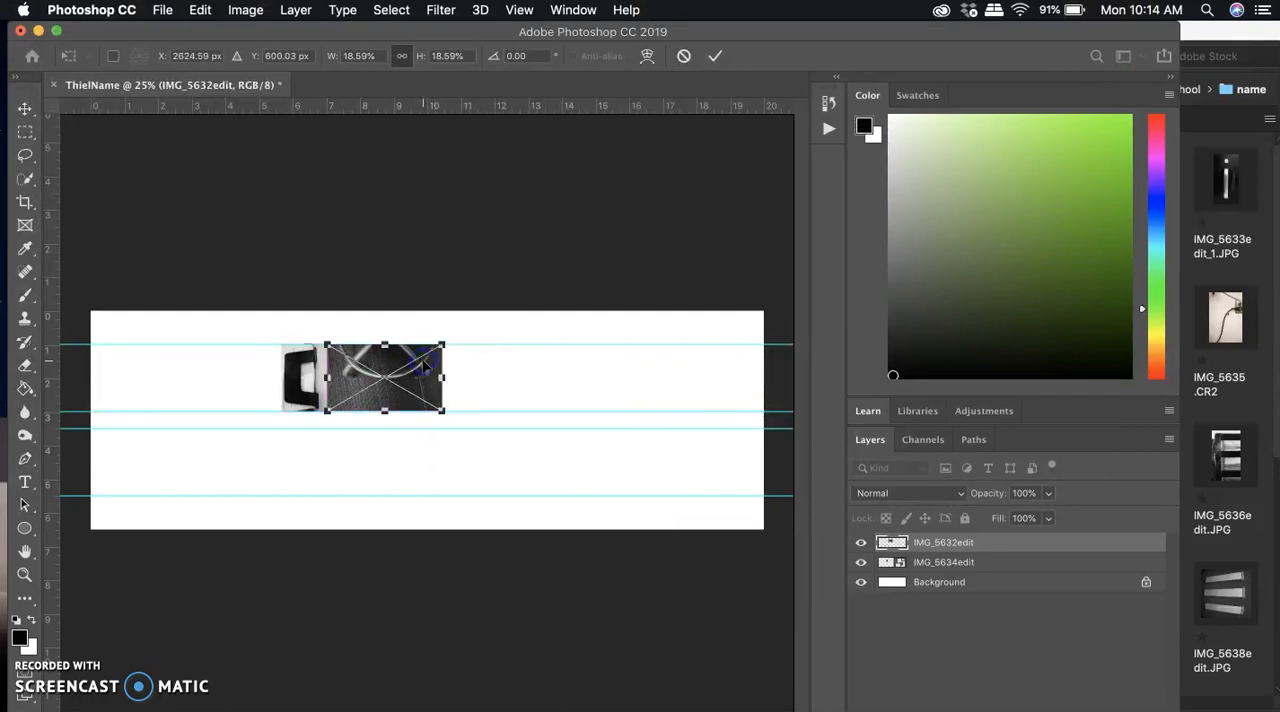
pyautogui.press('Return')
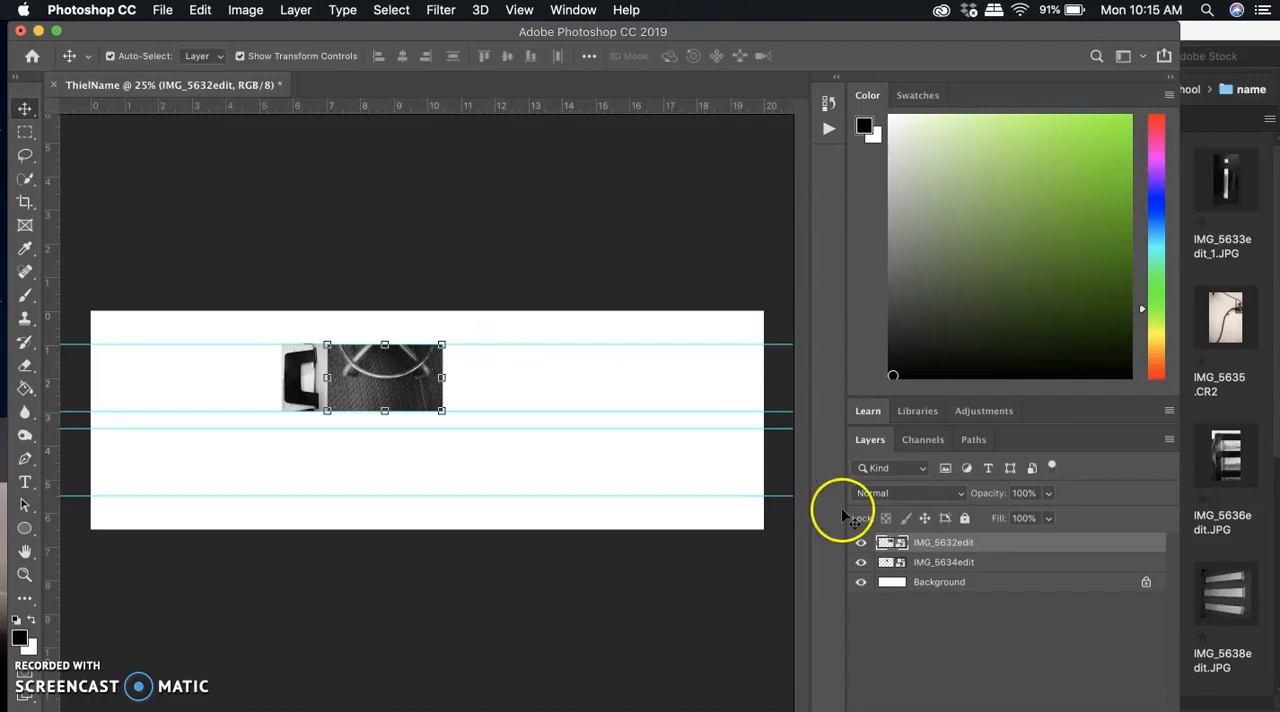
# Try placing IMG_5639edit.JPG from Bridge at 26.23% width and 29.73% height, and undo the placement.
pyautogui.click(1225, 345)
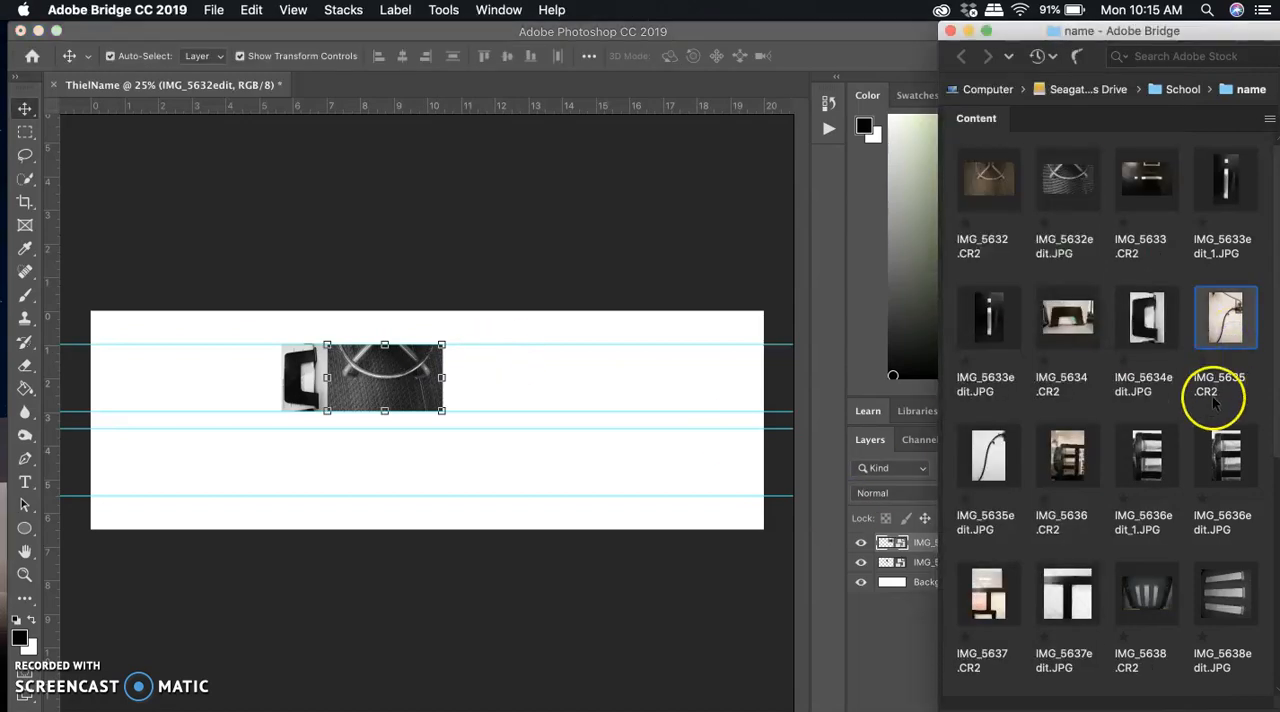
pyautogui.scroll(-5, 1145, 490)
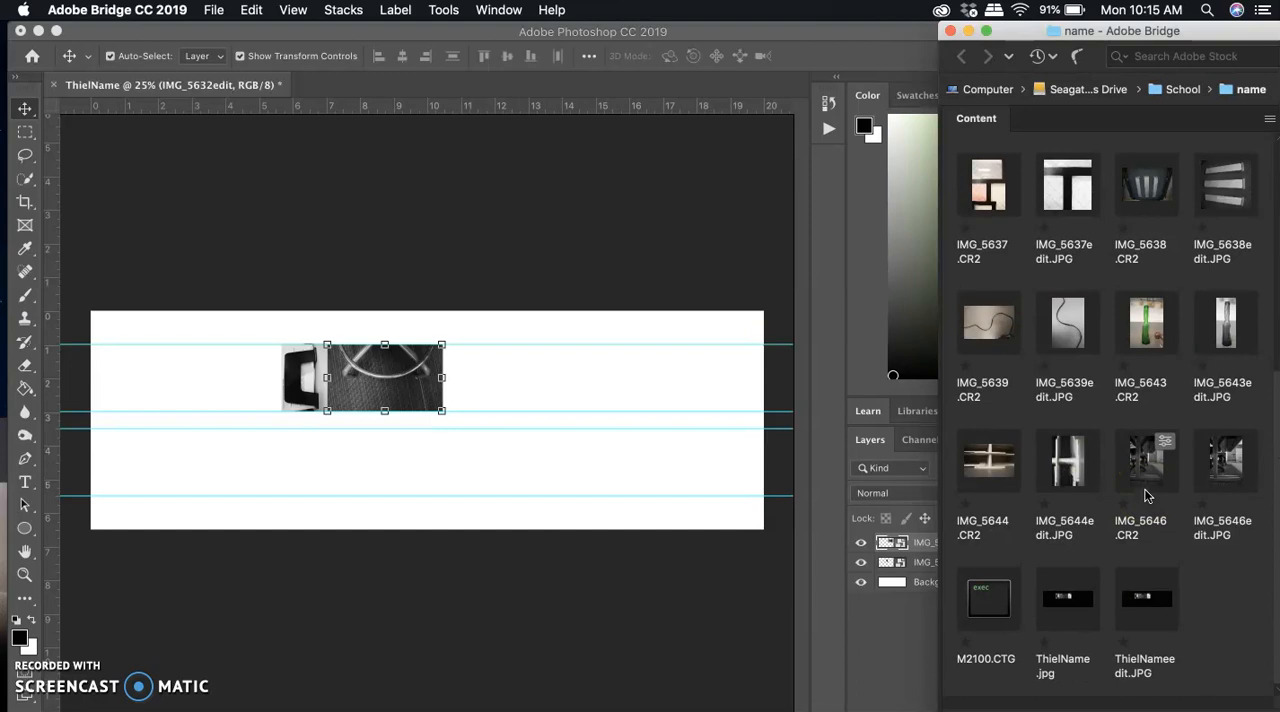
pyautogui.scroll(4, 1145, 490)
pyautogui.scroll(-4, 1145, 490)
pyautogui.click(1072, 345)
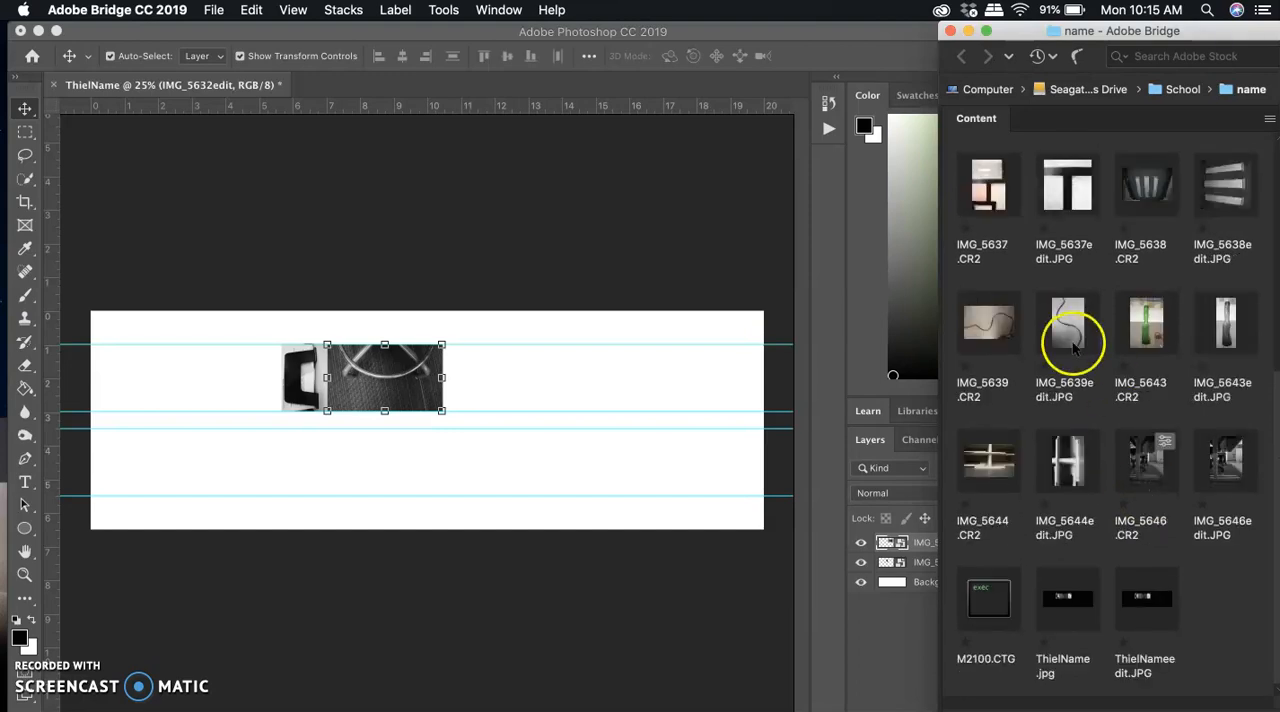
pyautogui.click(1072, 345)
pyautogui.moveTo(1072, 345); pyautogui.dragTo(543, 380)
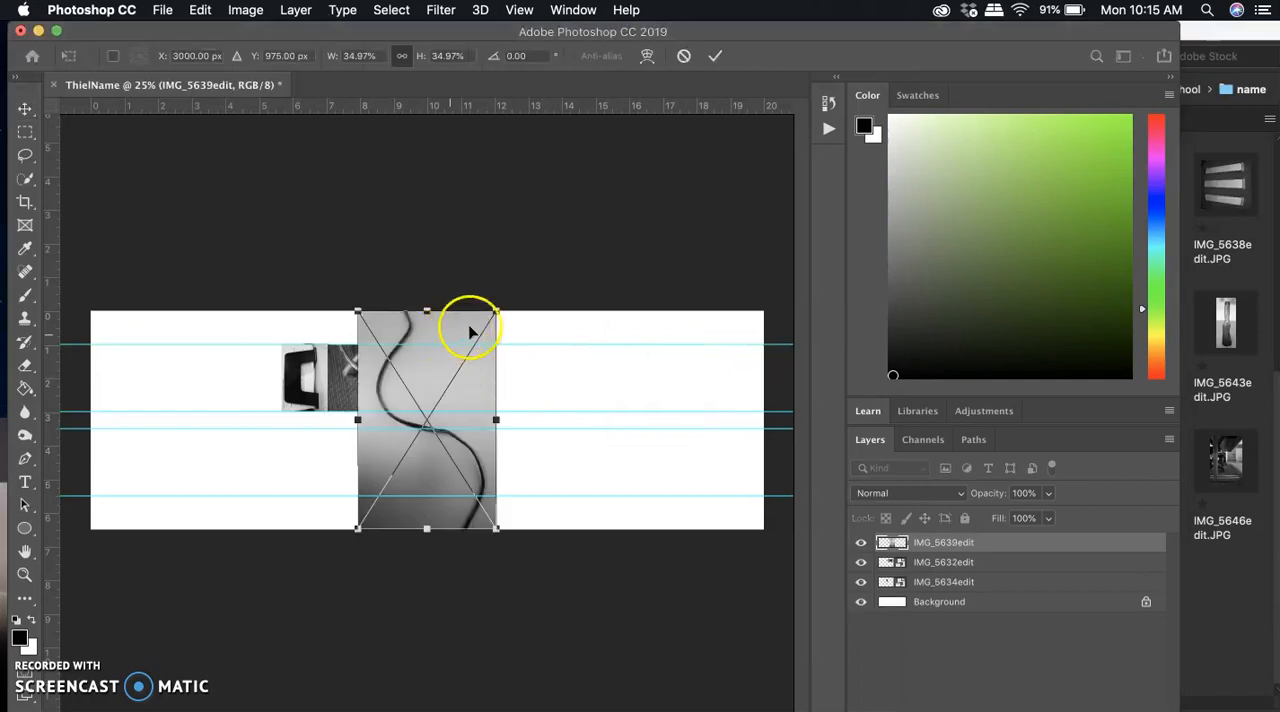
pyautogui.moveTo(495, 311); pyautogui.dragTo(459, 341)
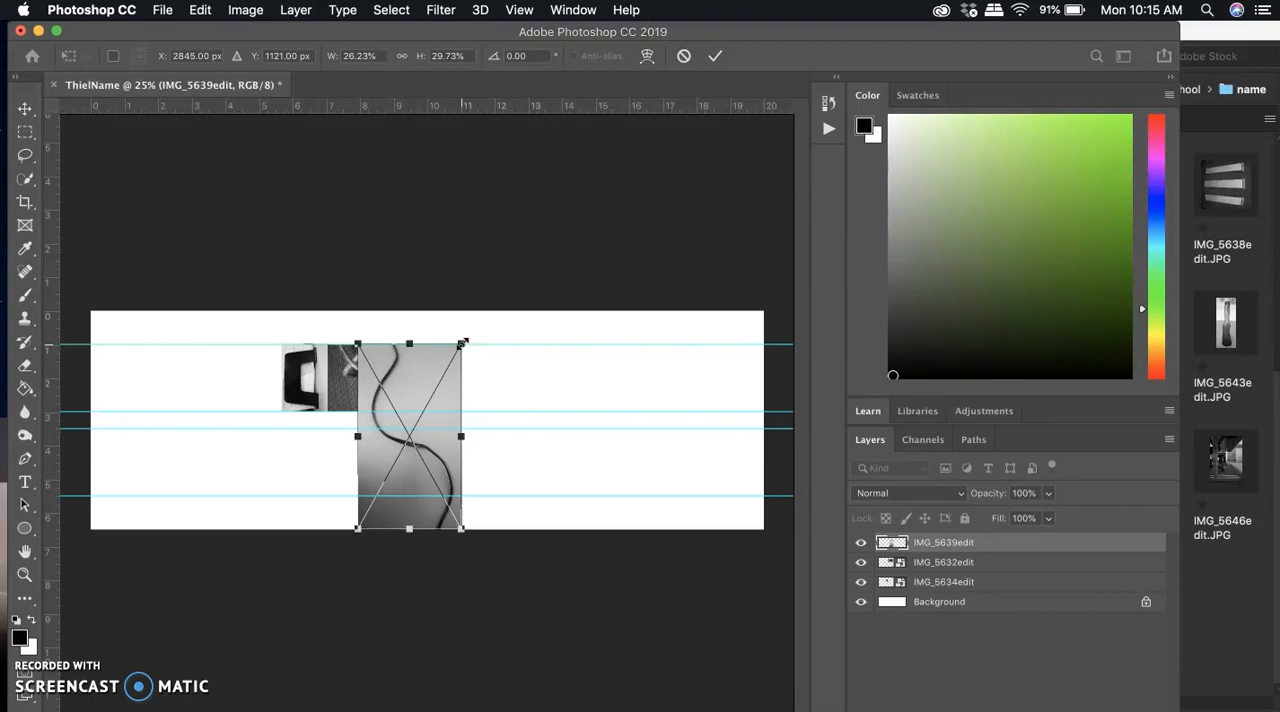
pyautogui.press('Return')
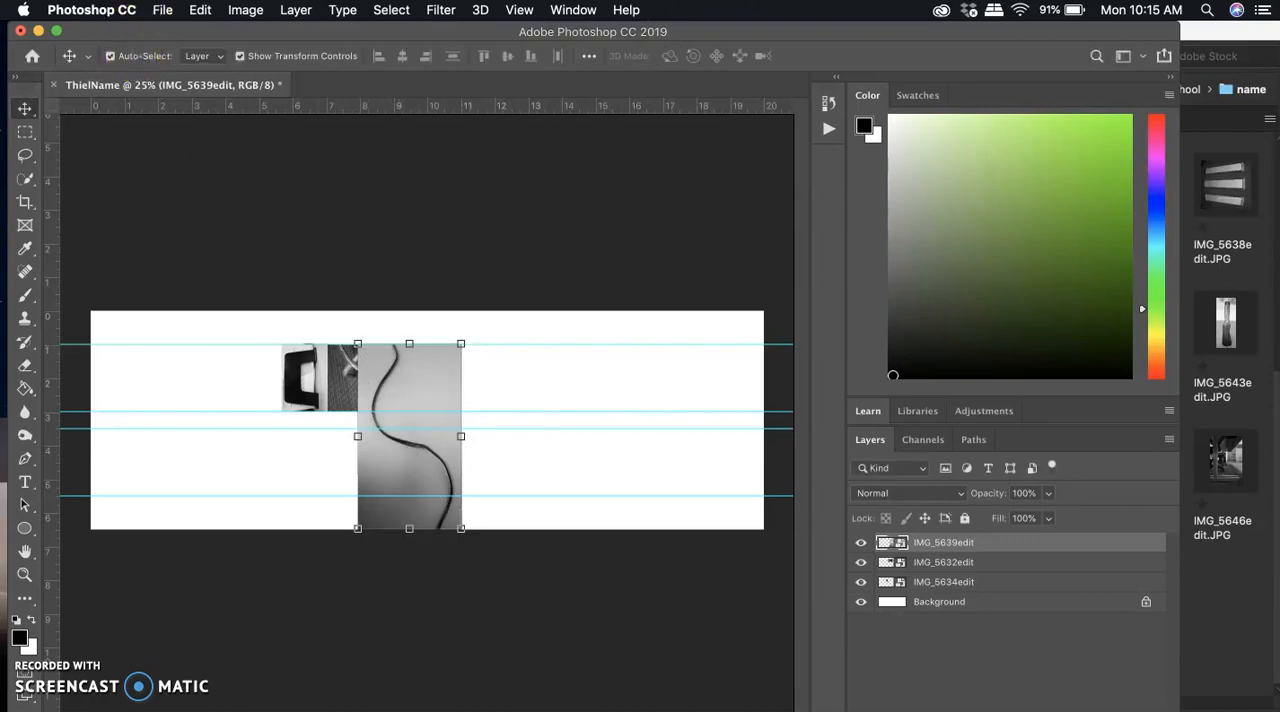
pyautogui.click(204, 11)
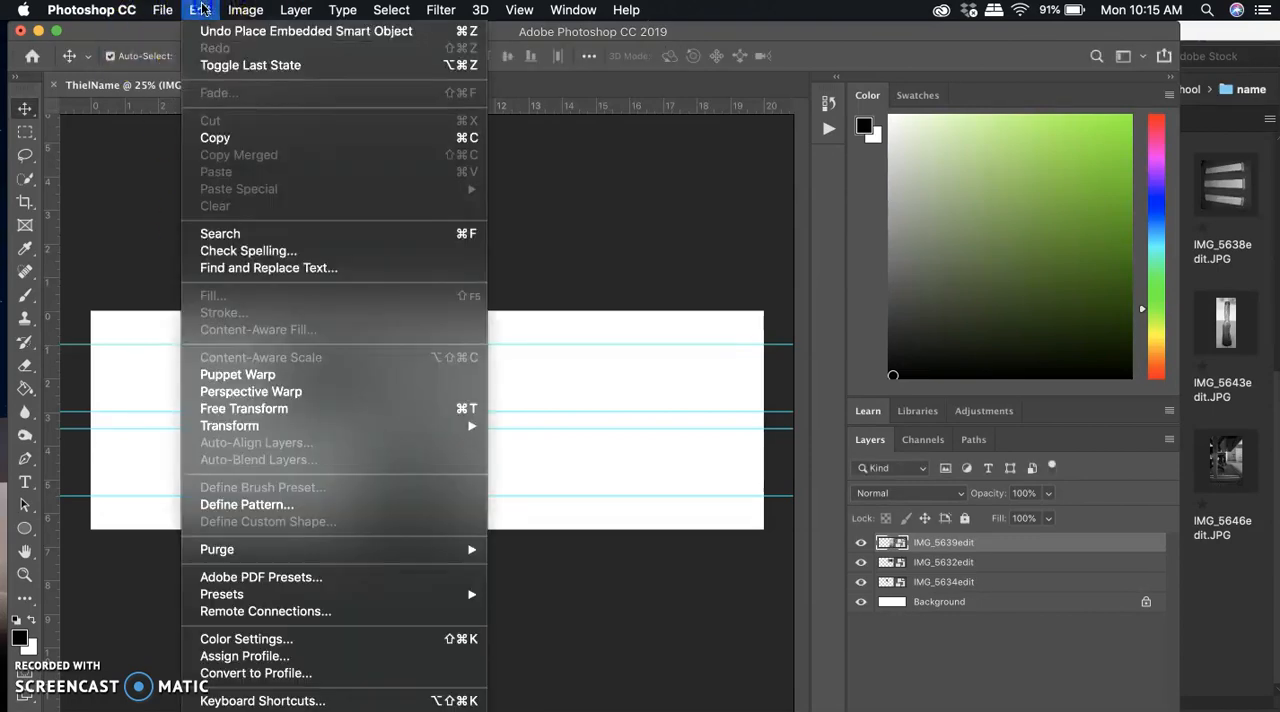
pyautogui.click(228, 33)
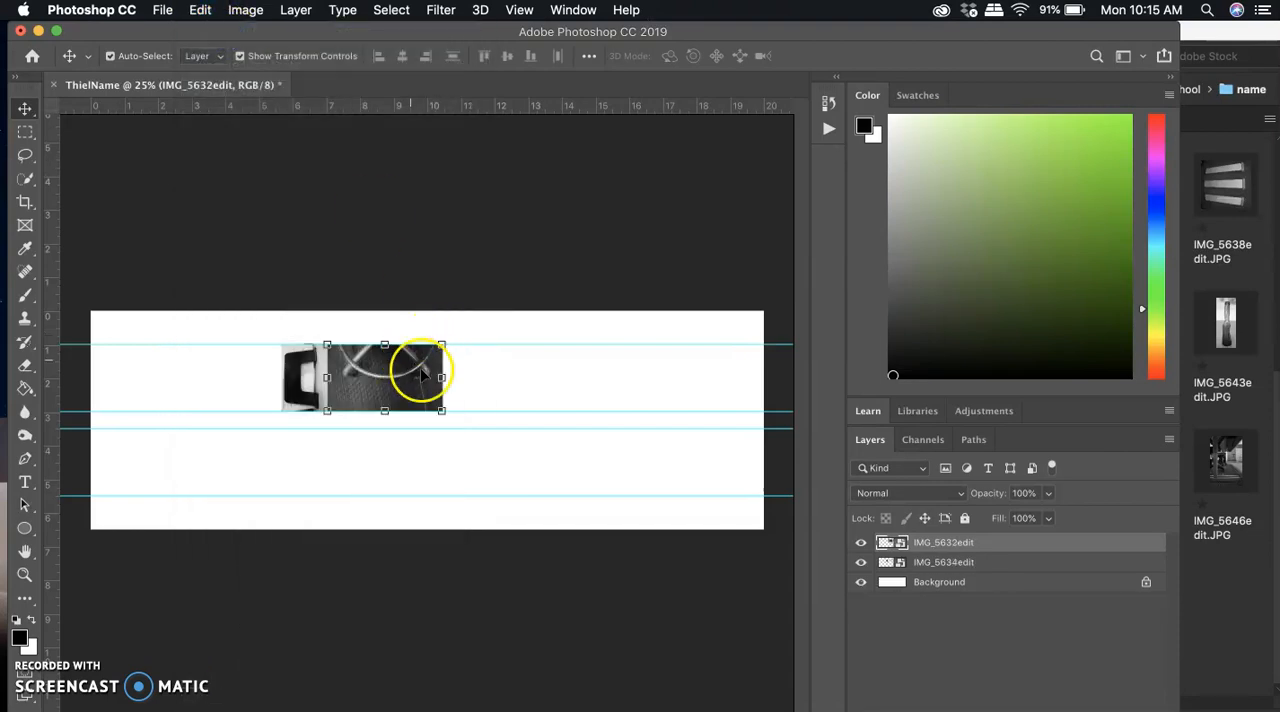
# Place IMG_5639edit.JPG from Bridge again, scale it to 10.74% by 10.76% and align it after the second photo between the upper two guides.
pyautogui.click(1207, 302)
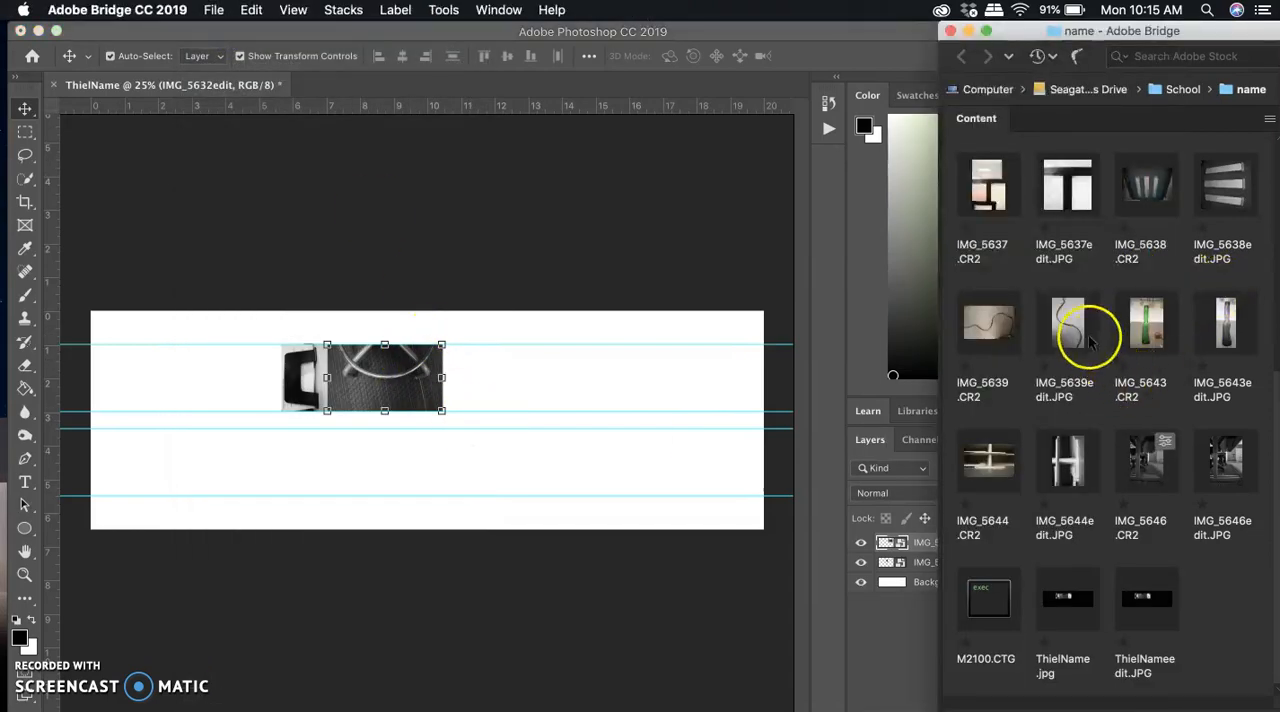
pyautogui.moveTo(1072, 328); pyautogui.dragTo(525, 372)
pyautogui.moveTo(495, 312); pyautogui.dragTo(478, 368)
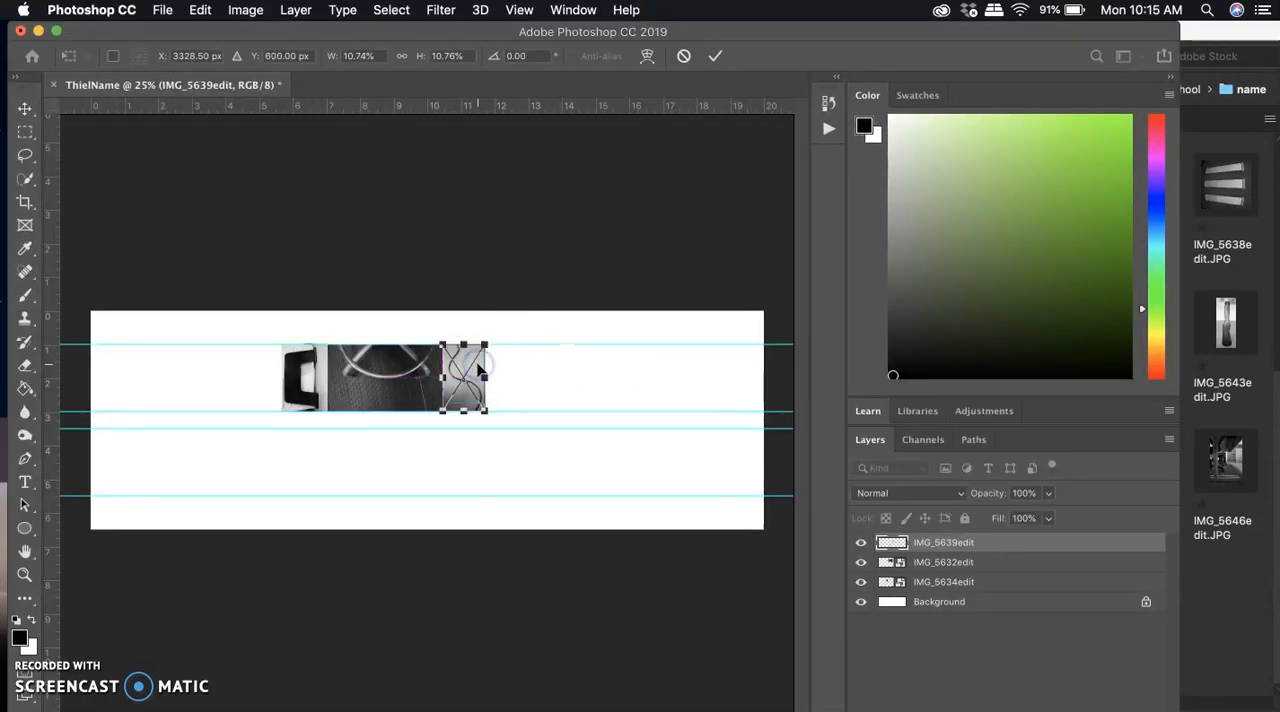
pyautogui.press('Return')
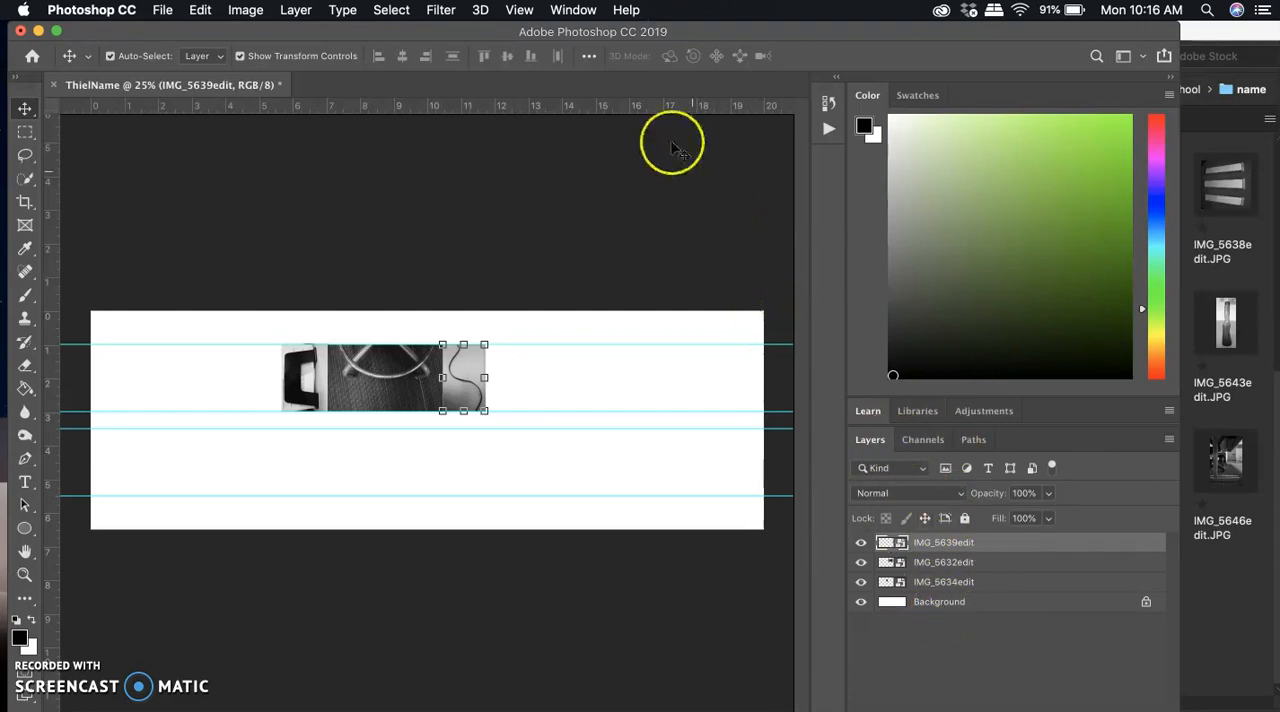
pyautogui.click(574, 10)
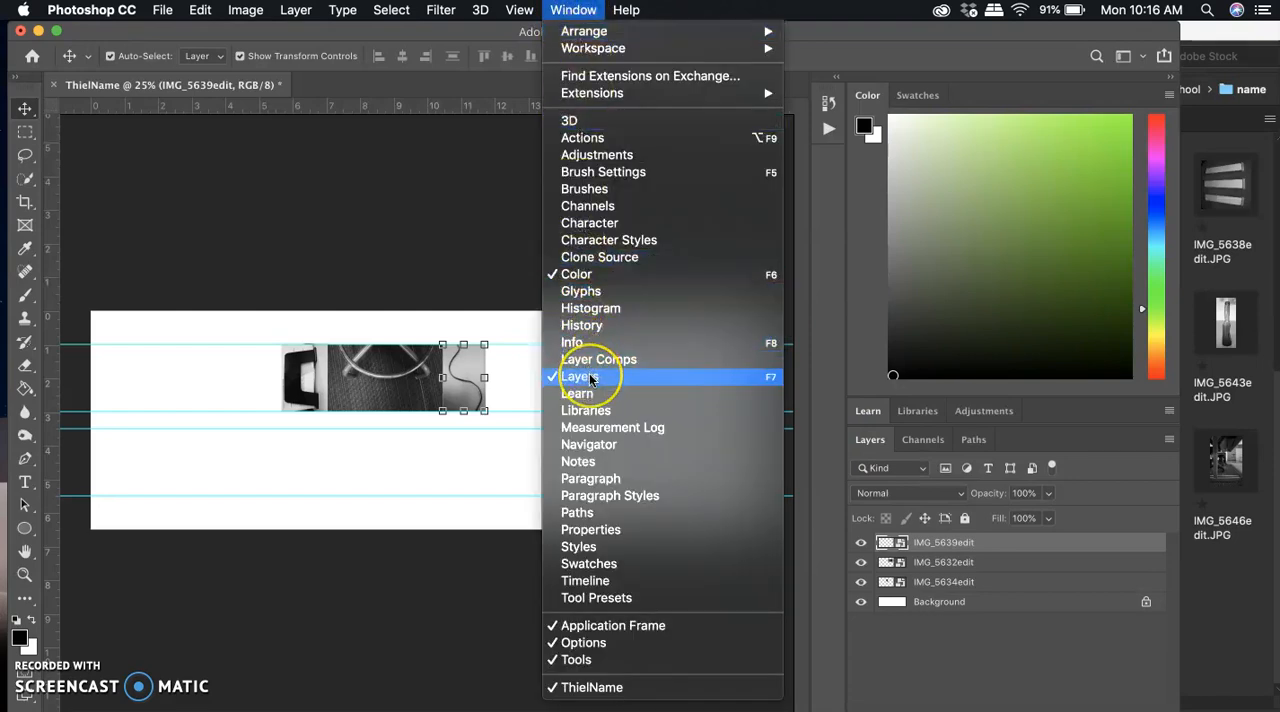
pyautogui.click(485, 563)
# Fill the Background layer with black using the Paint Bucket tool.
pyautogui.click(928, 604)
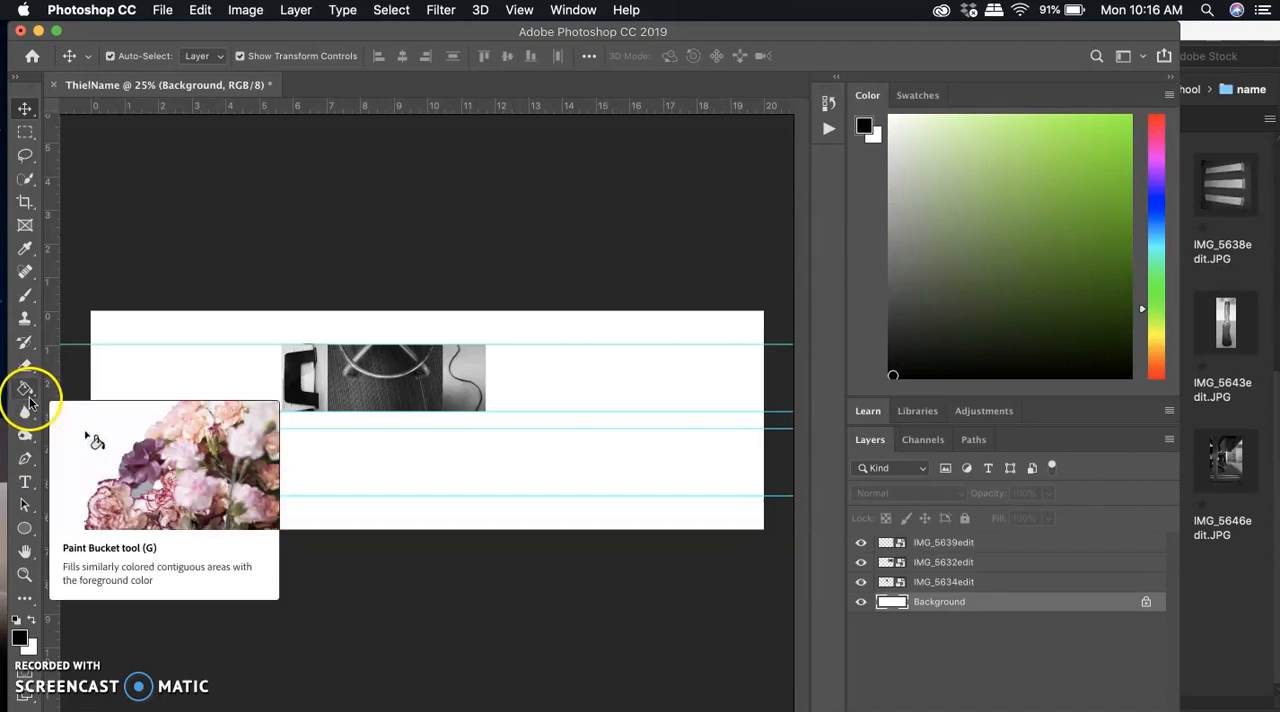
pyautogui.moveTo(27, 397)
pyautogui.mouseDown()
pyautogui.moveTo(78, 385)
pyautogui.moveTo(27, 396)
pyautogui.moveTo(76, 406)
pyautogui.mouseUp()
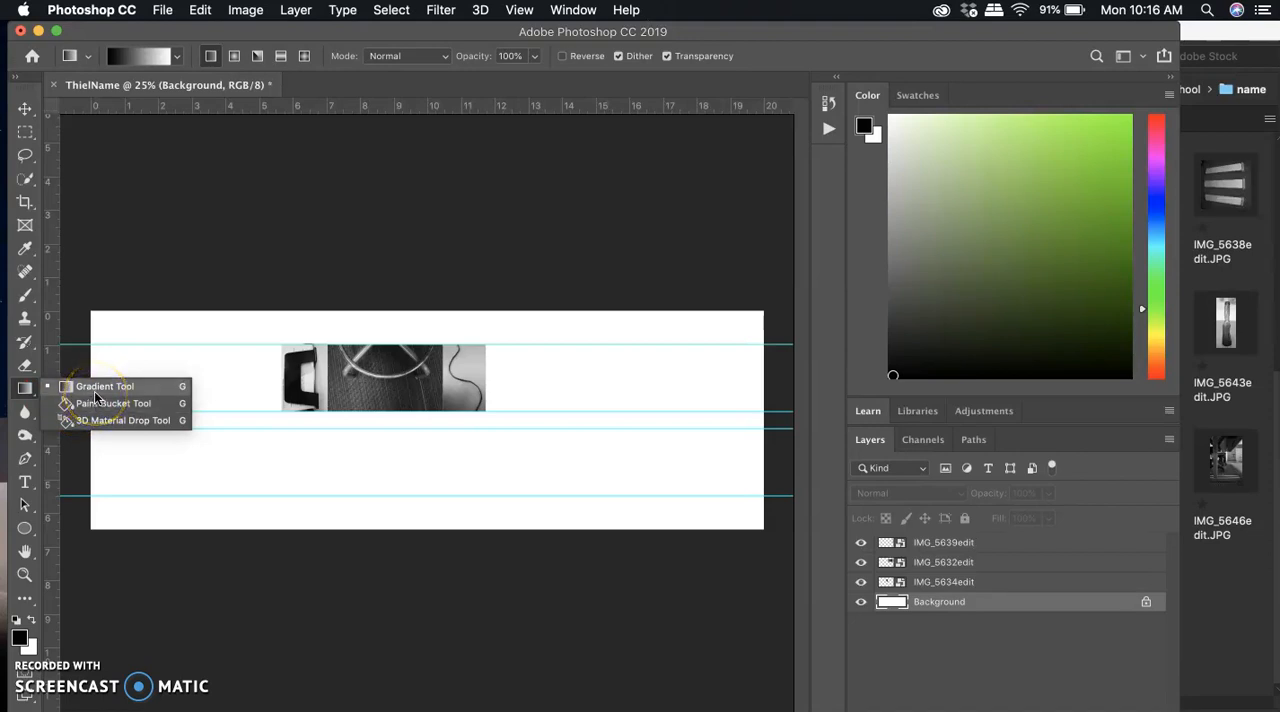
pyautogui.click(100, 404)
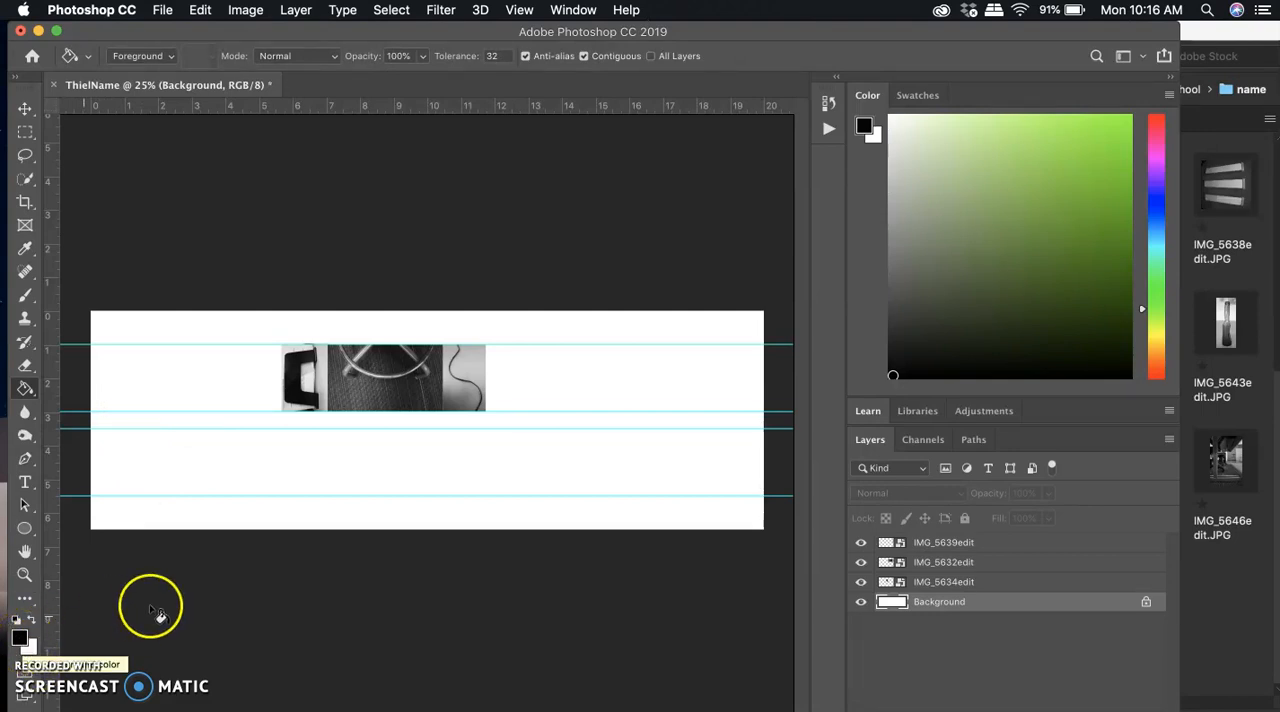
pyautogui.click(228, 474)
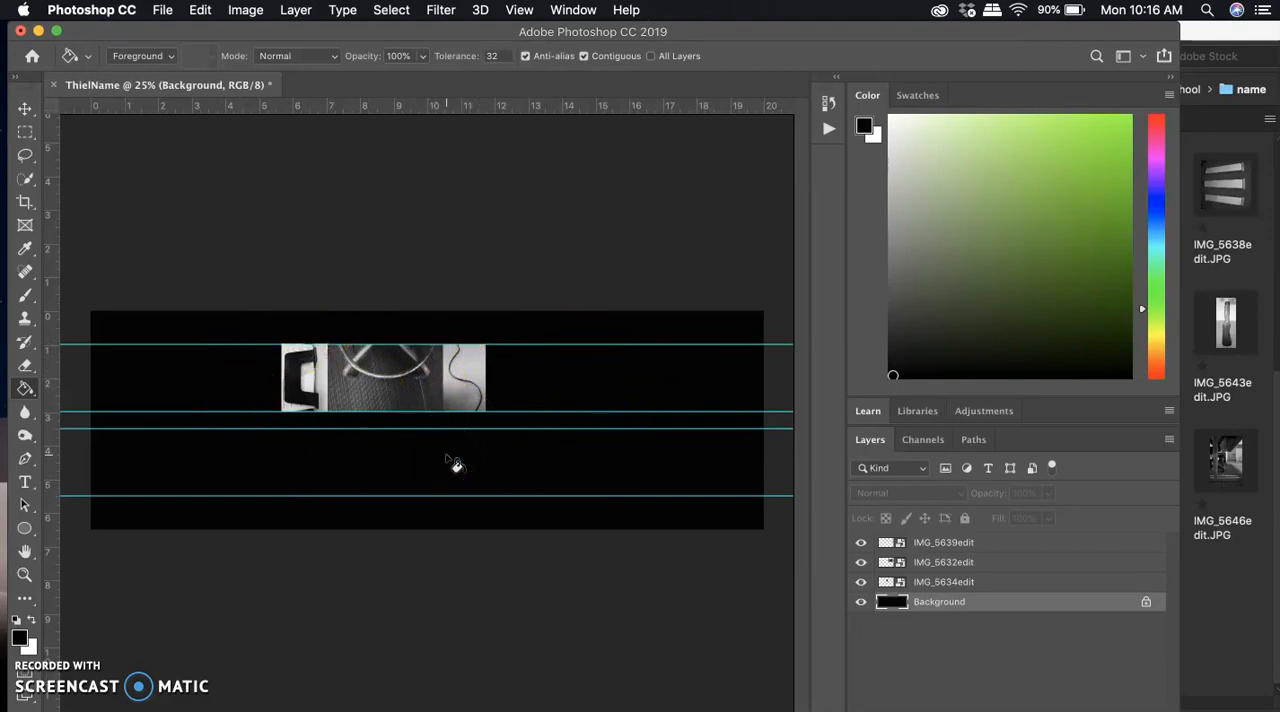
# Crop the canvas to about 8.6 by 4 inches around the three letter photos, leaving an even black border.
pyautogui.click(26, 203)
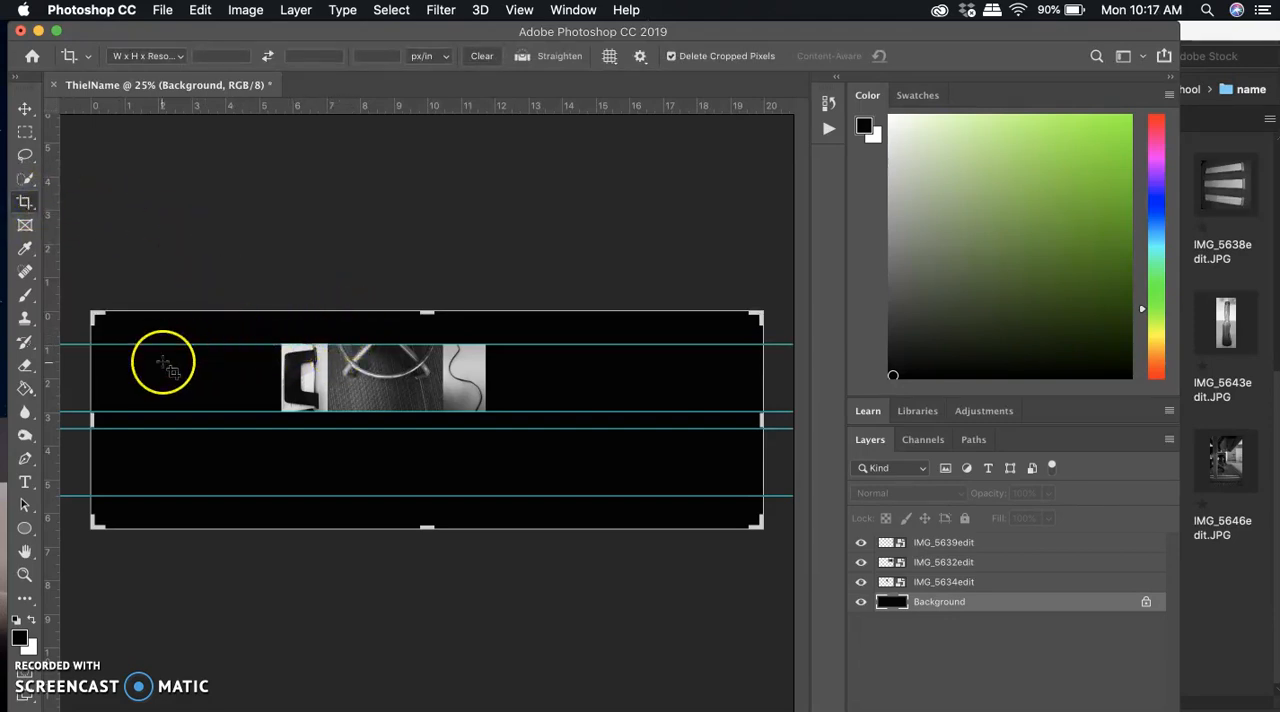
pyautogui.moveTo(88, 420); pyautogui.dragTo(165, 422)
pyautogui.moveTo(695, 419); pyautogui.dragTo(571, 419)
pyautogui.moveTo(425, 523); pyautogui.dragTo(427, 484)
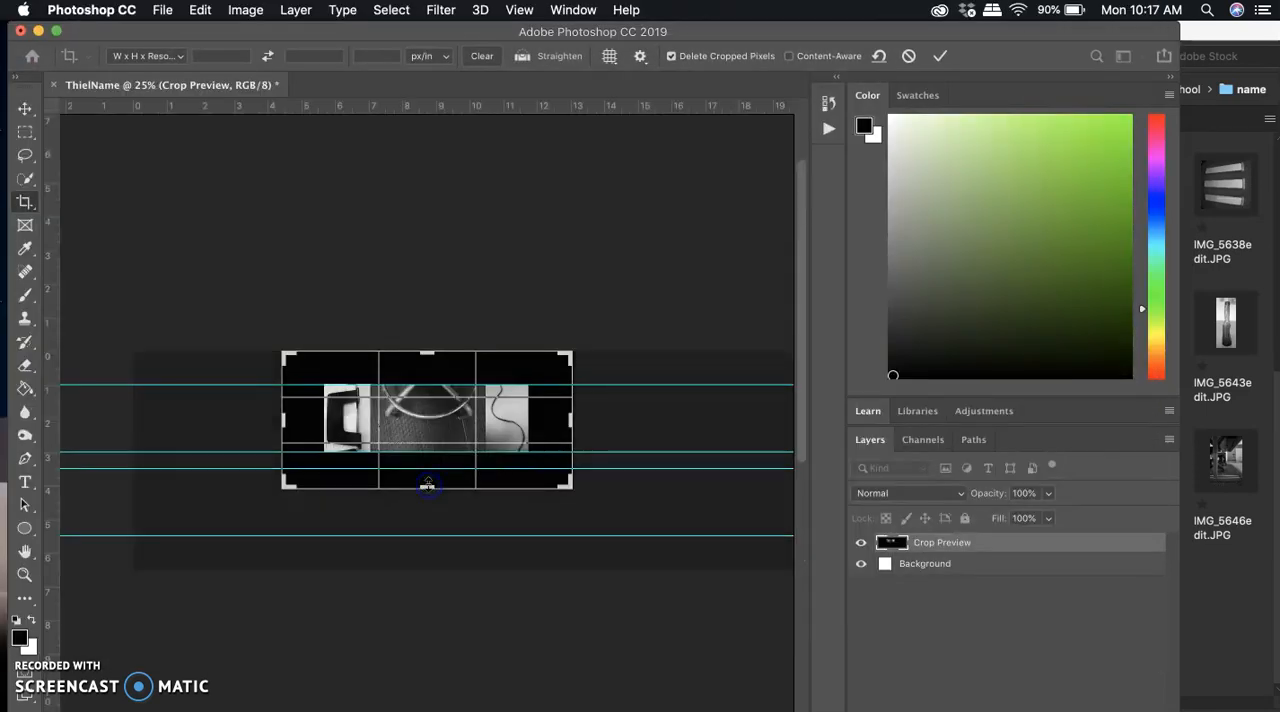
pyautogui.press('Return')
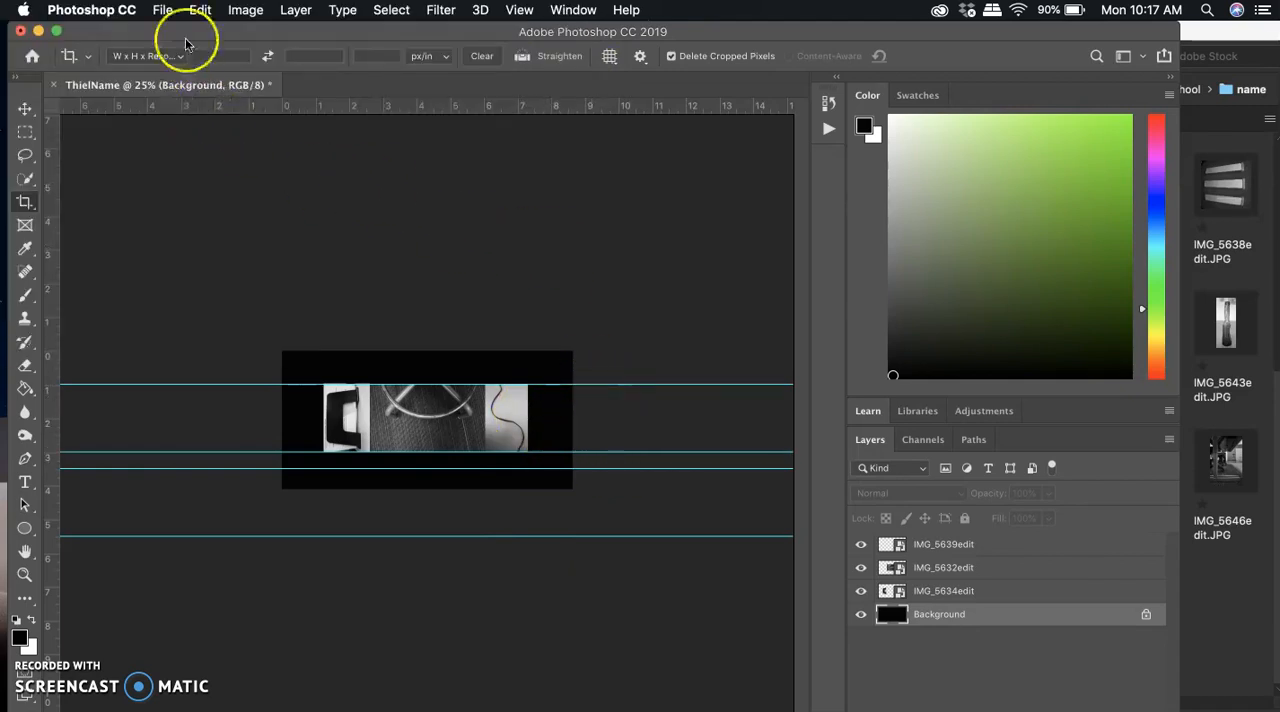
# Start saving the layout under Save As and choose the School > name folder on the Seagate Backup Plus Drive.
pyautogui.click(163, 10)
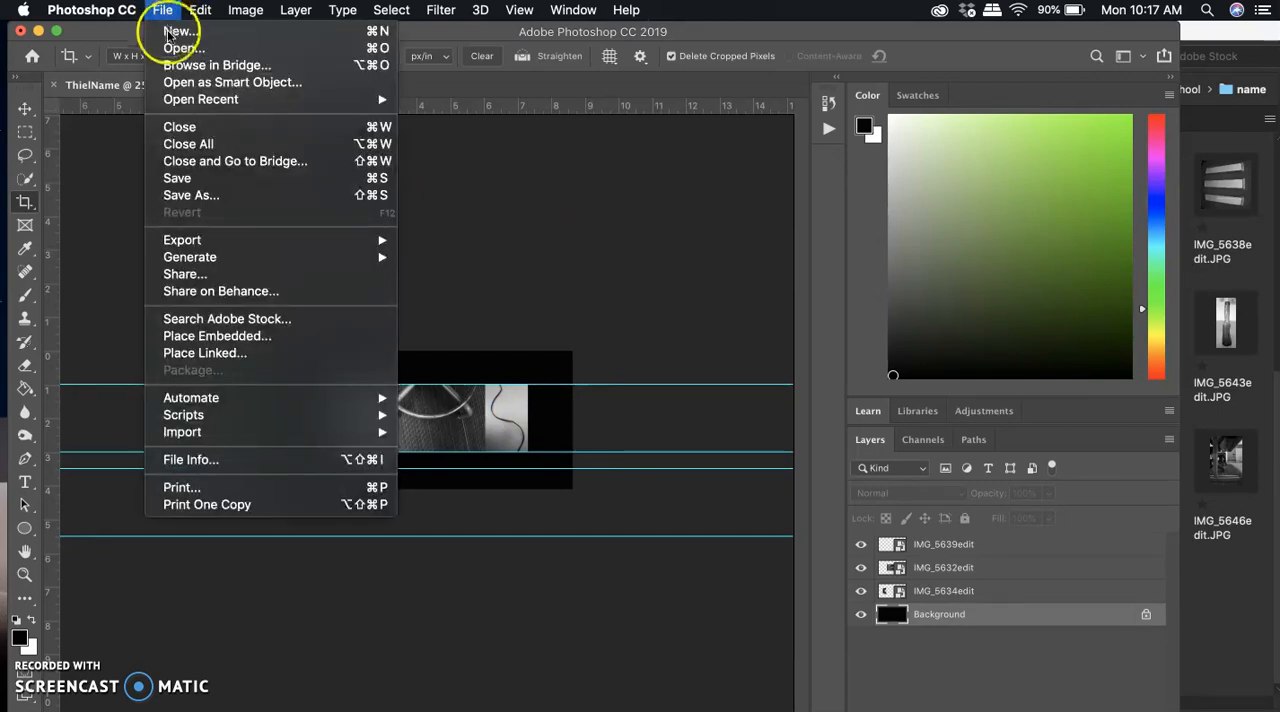
pyautogui.click(198, 197)
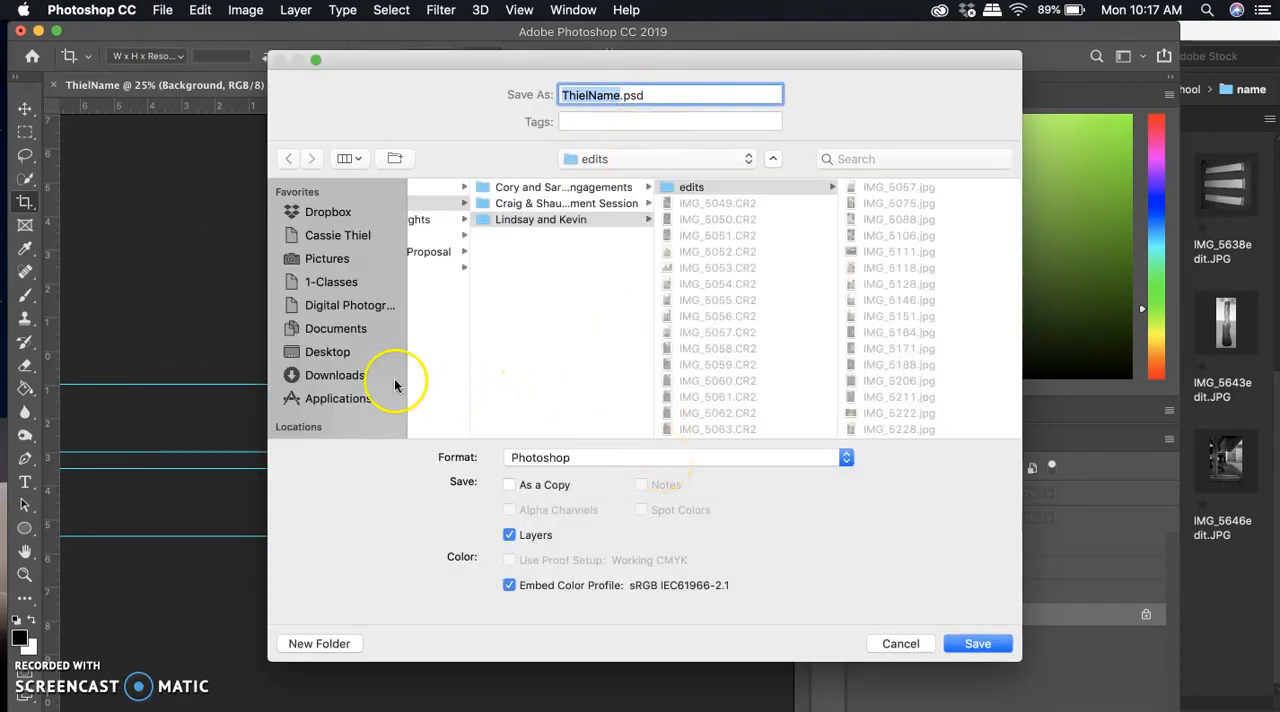
pyautogui.scroll(-3, 338, 376)
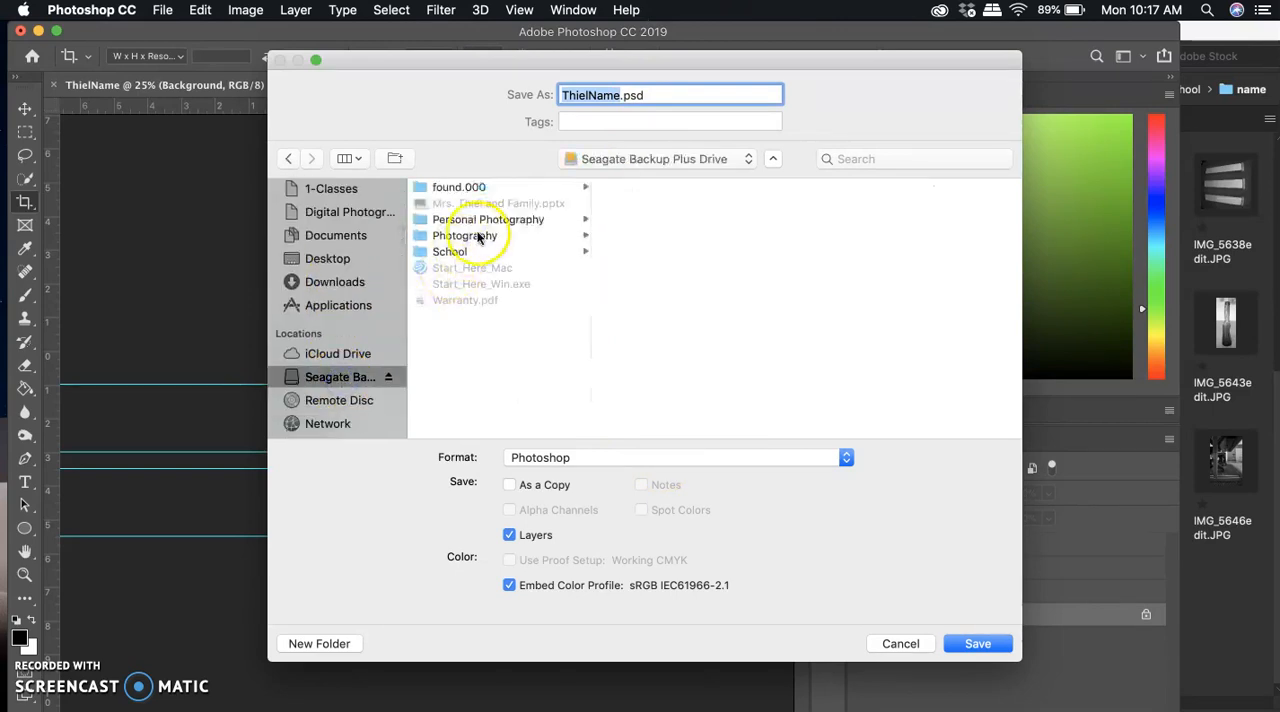
pyautogui.click(459, 253)
pyautogui.click(632, 203)
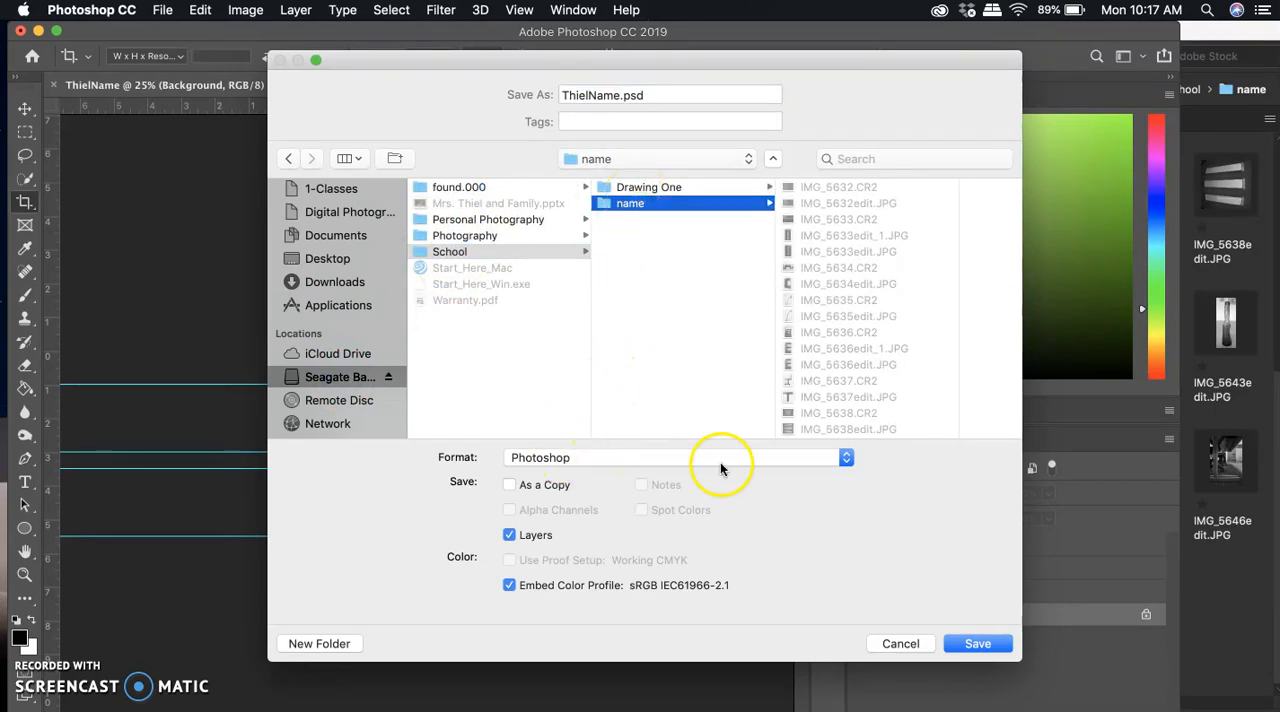
# Save the layout in JPEG format under the offered name, replacing the existing file, at quality 12 Maximum with Baseline ("Standard").
pyautogui.click(828, 458)
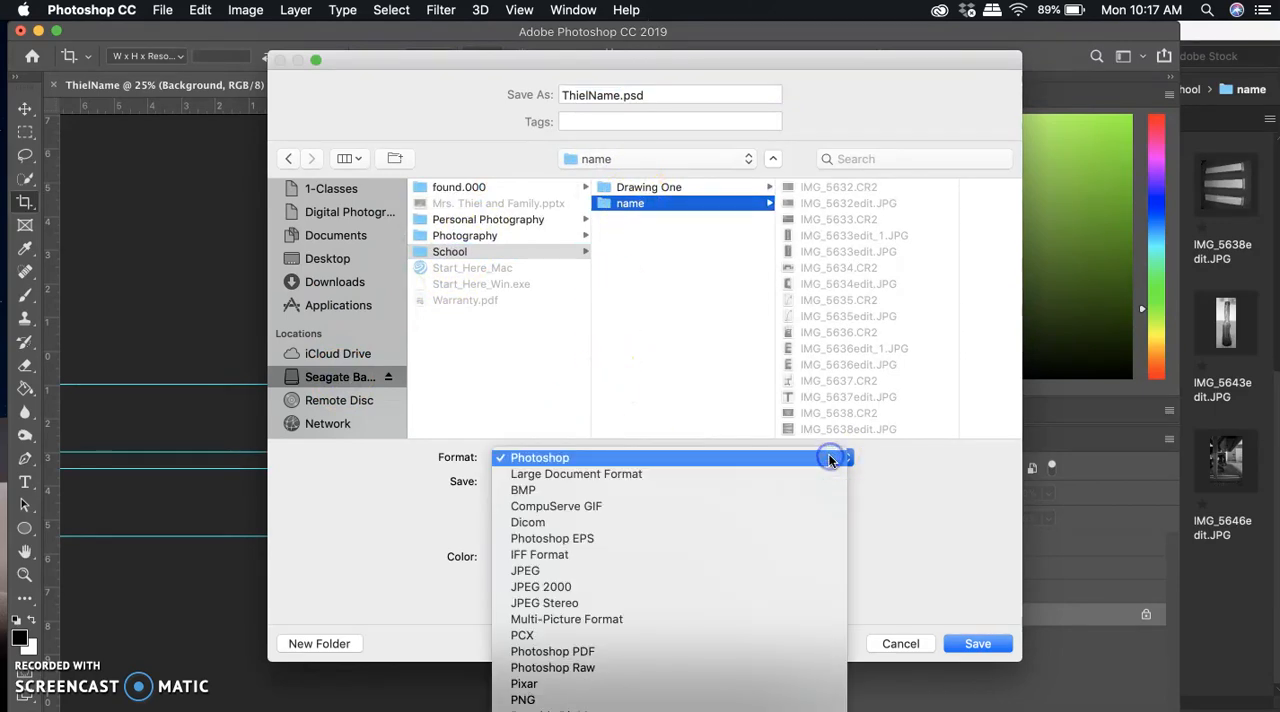
pyautogui.click(774, 570)
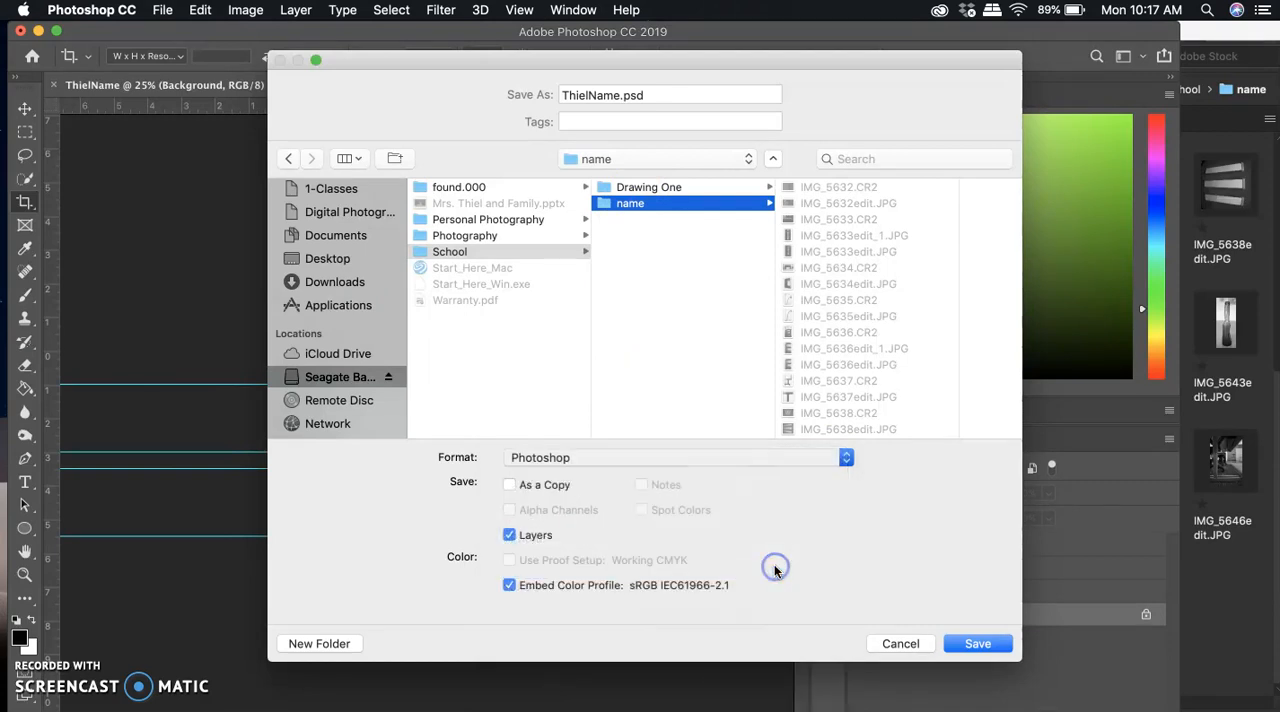
pyautogui.click(975, 644)
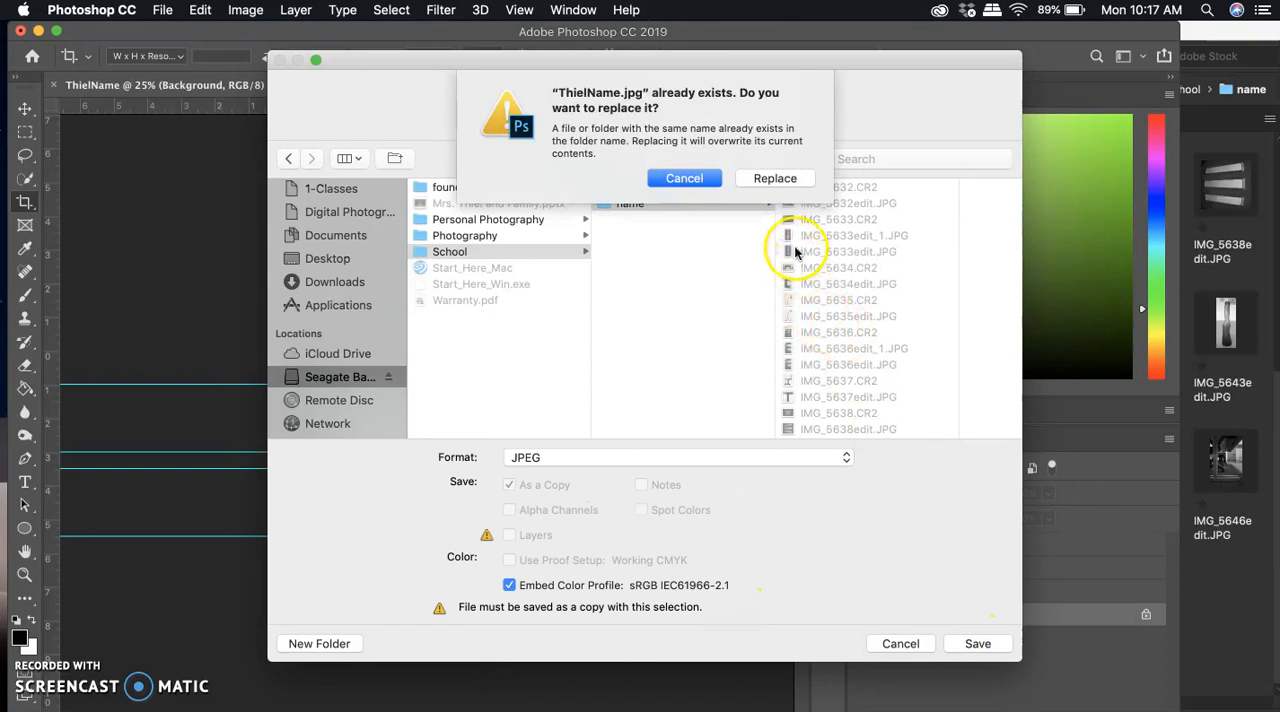
pyautogui.click(784, 179)
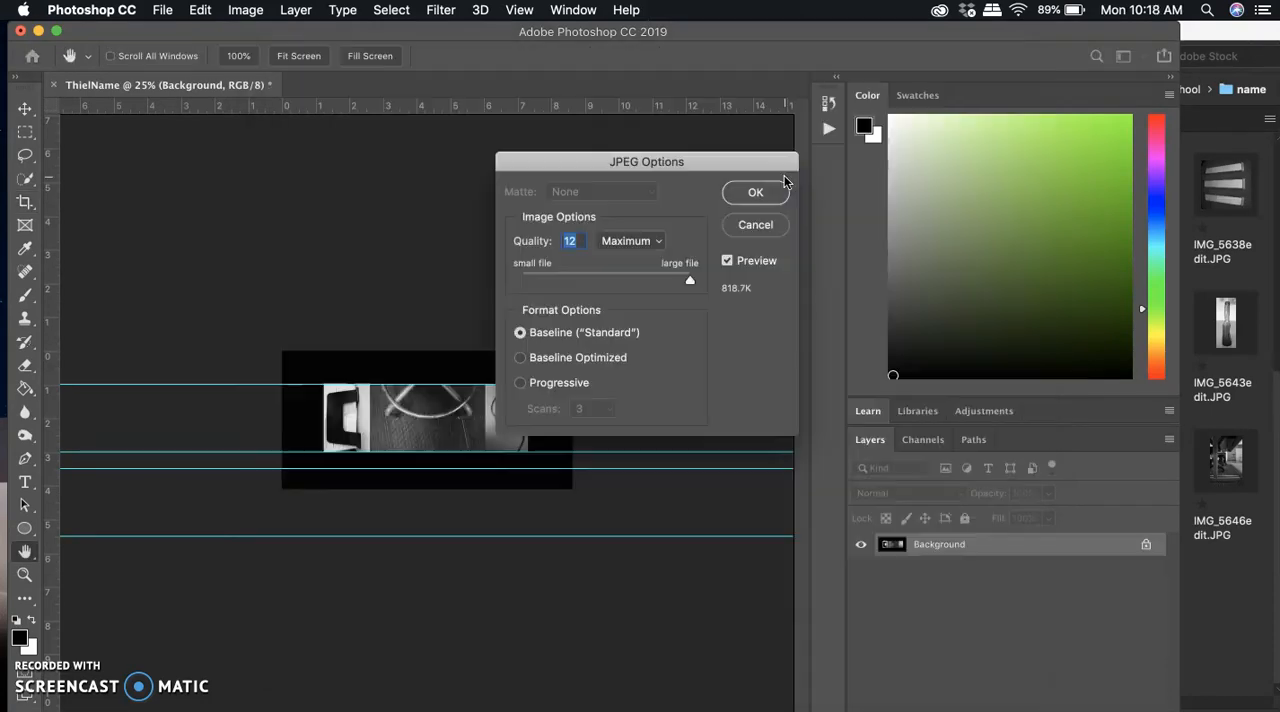
pyautogui.click(765, 196)
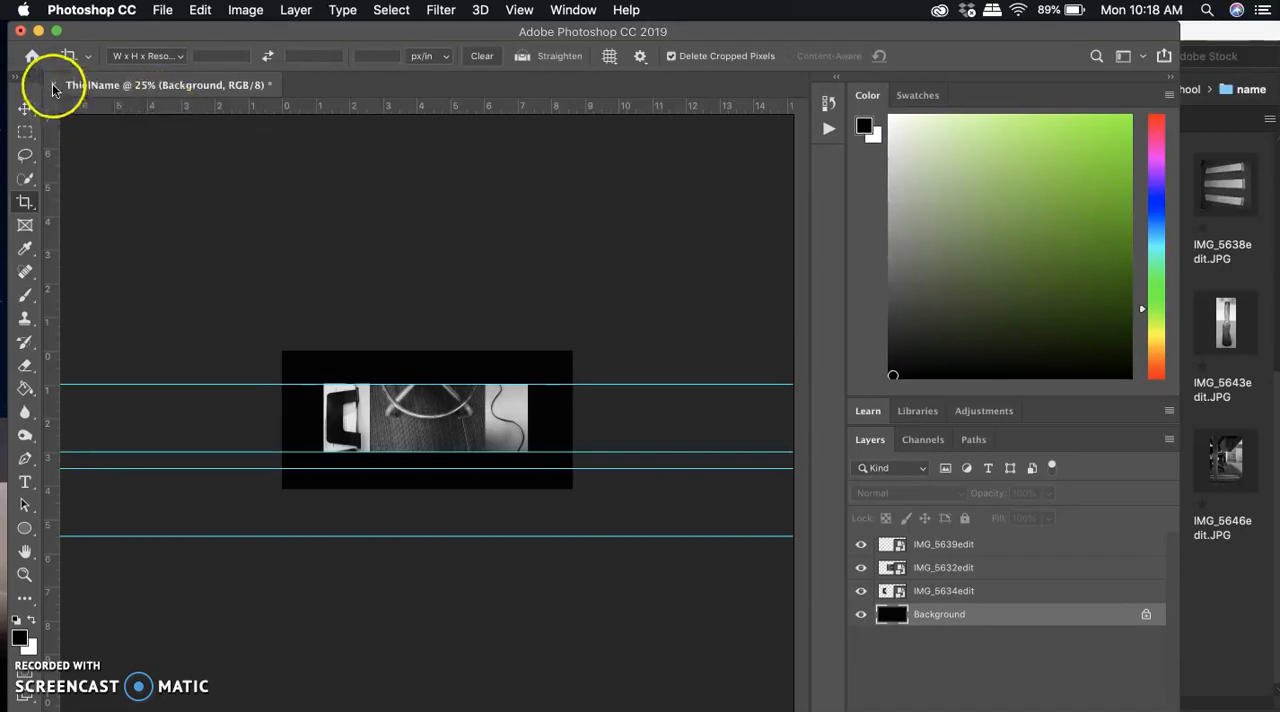
# Close the layout document without saving it, close the Photoshop window, and move the Bridge window to the middle of the desktop.
pyautogui.click(20, 32)
pyautogui.click(598, 281)
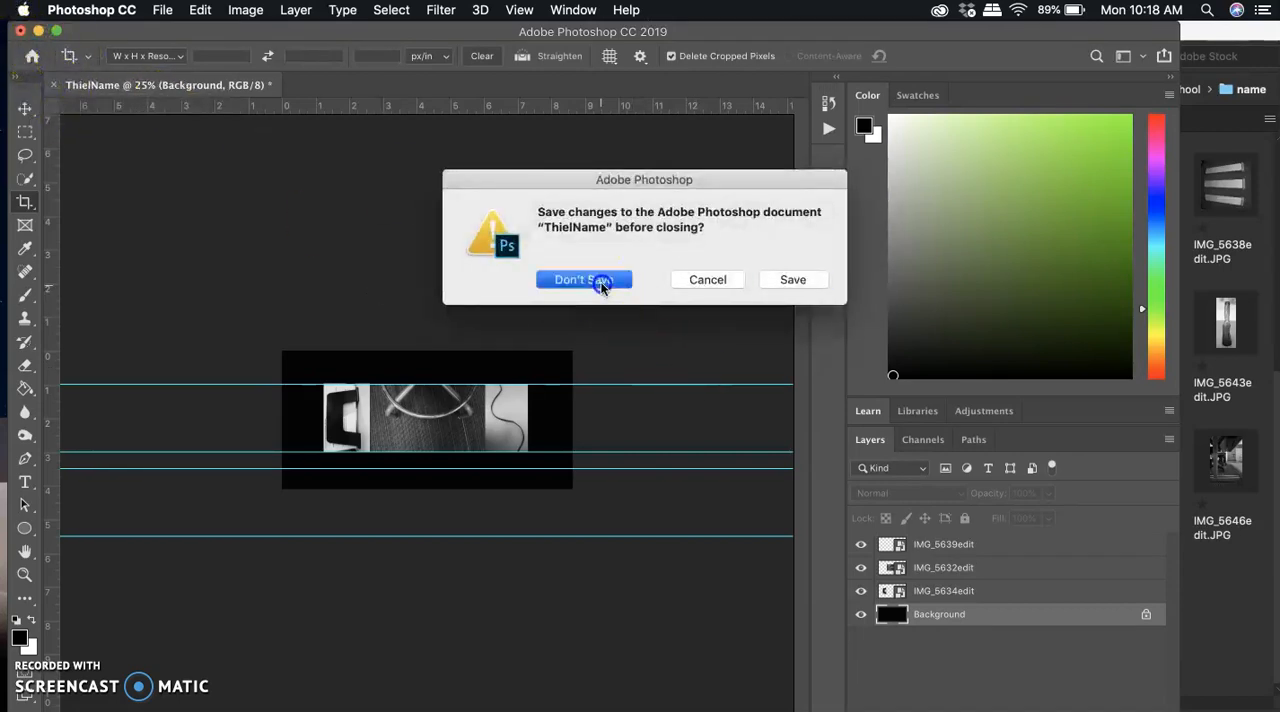
pyautogui.click(20, 32)
pyautogui.moveTo(1075, 30); pyautogui.dragTo(681, 30)
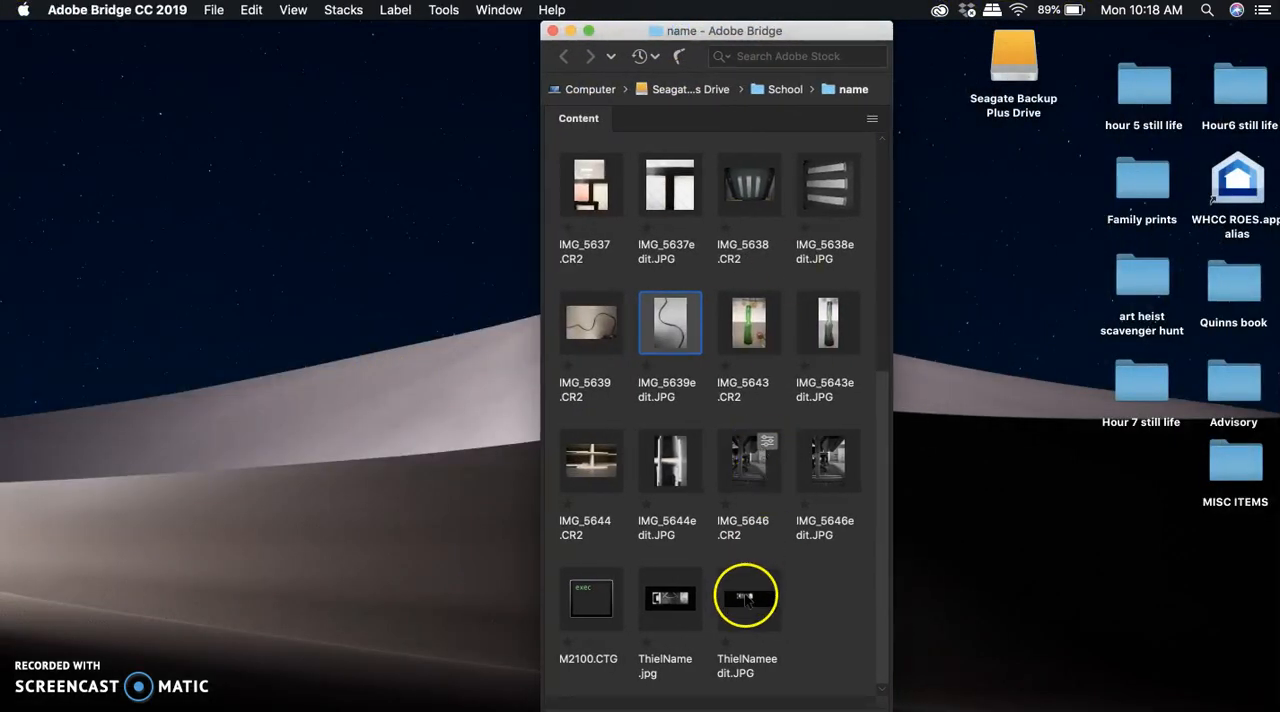
# Open the finished name layout JPEG, beside M2100.CTG in the name folder, in Camera Raw.
pyautogui.click(679, 602)
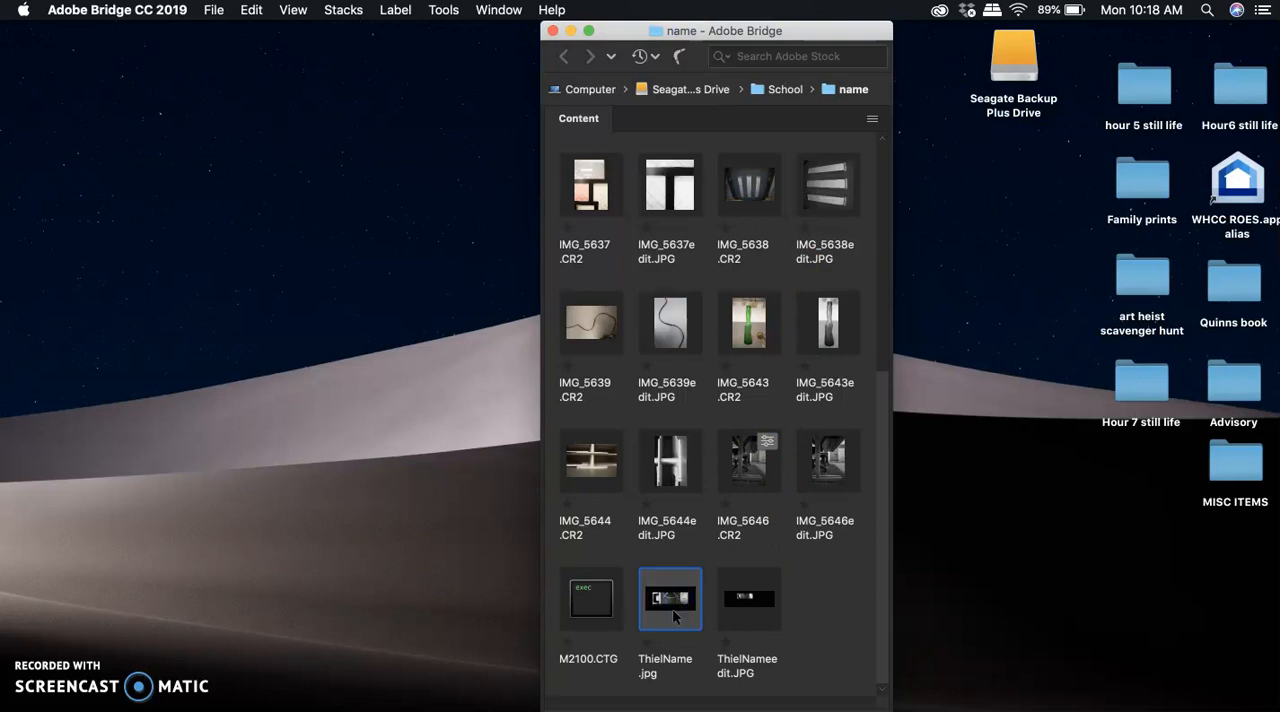
pyautogui.rightClick(674, 615)
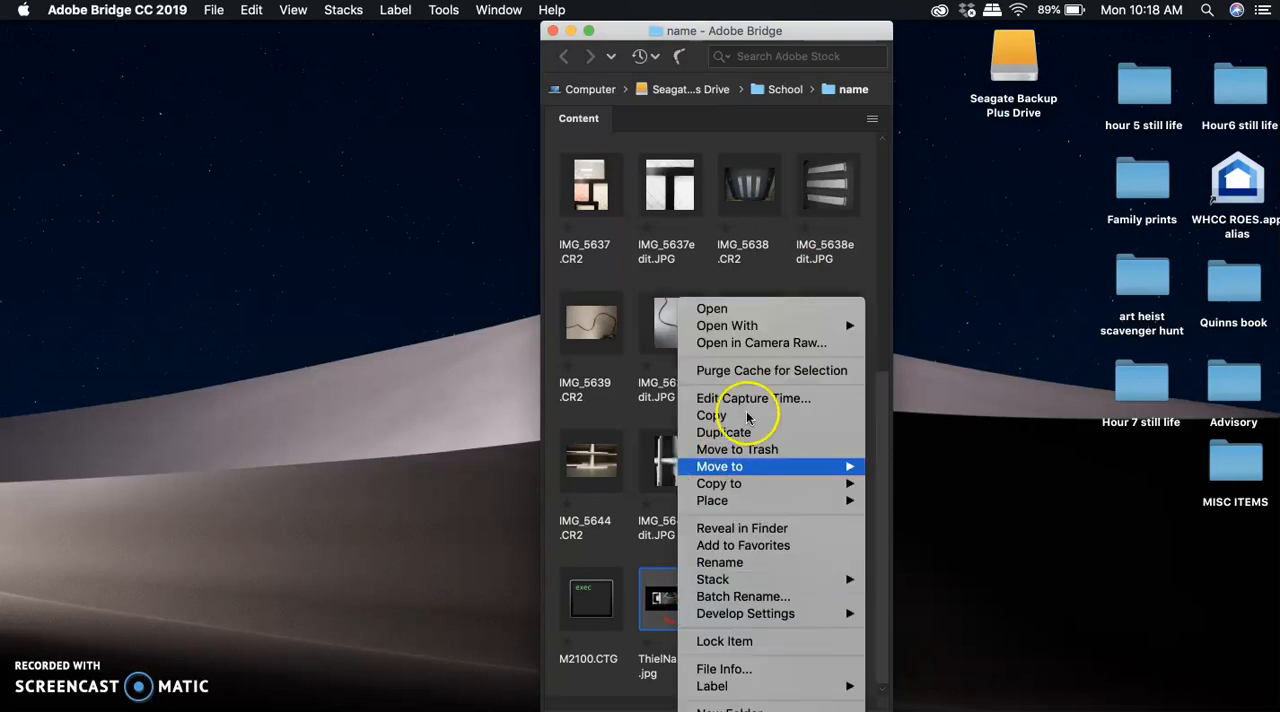
pyautogui.click(781, 344)
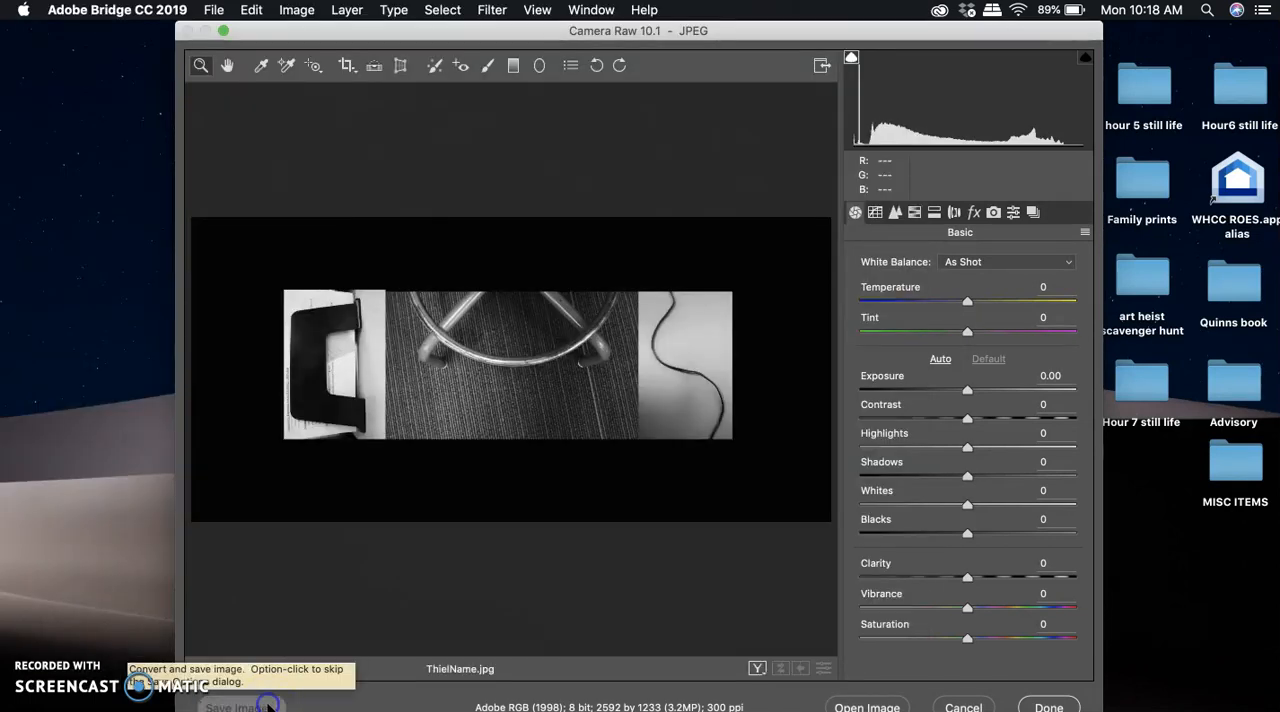
# Save a JPEG copy of the layout from Camera Raw, cancel out of Camera Raw, and select the new copy ending in edit_1.JPG.
pyautogui.click(268, 706)
pyautogui.click(950, 64)
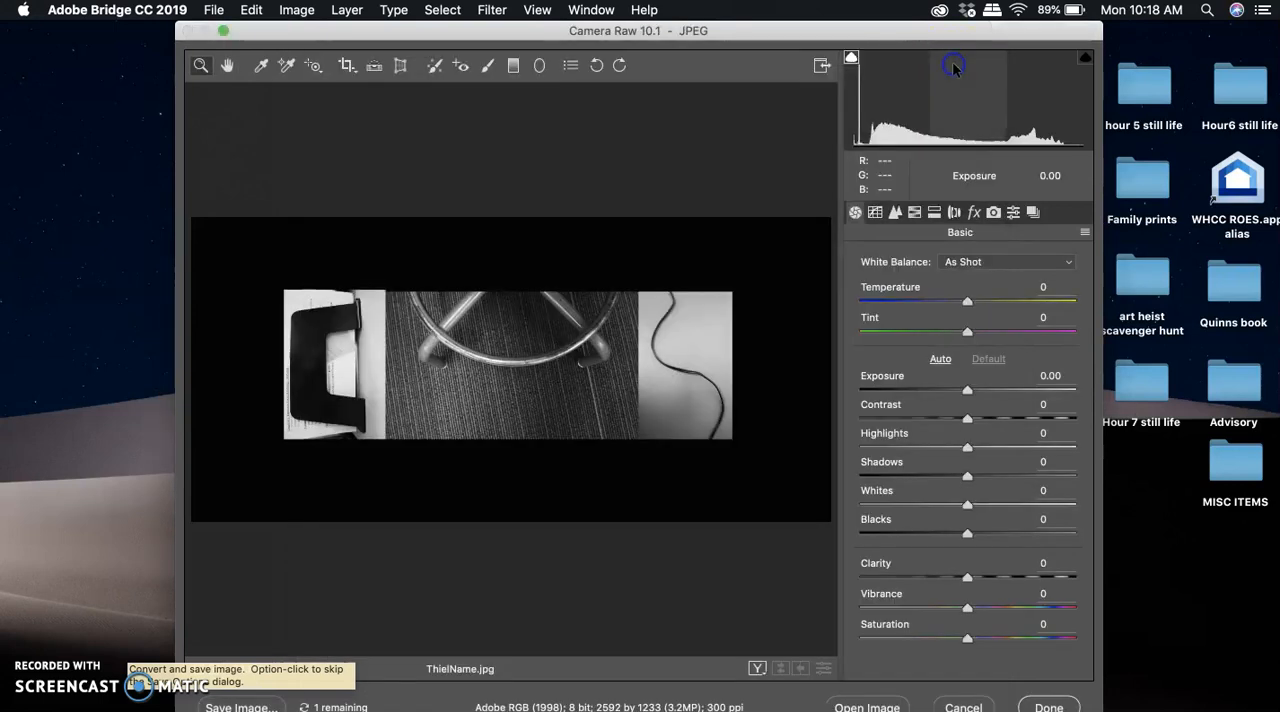
pyautogui.click(963, 706)
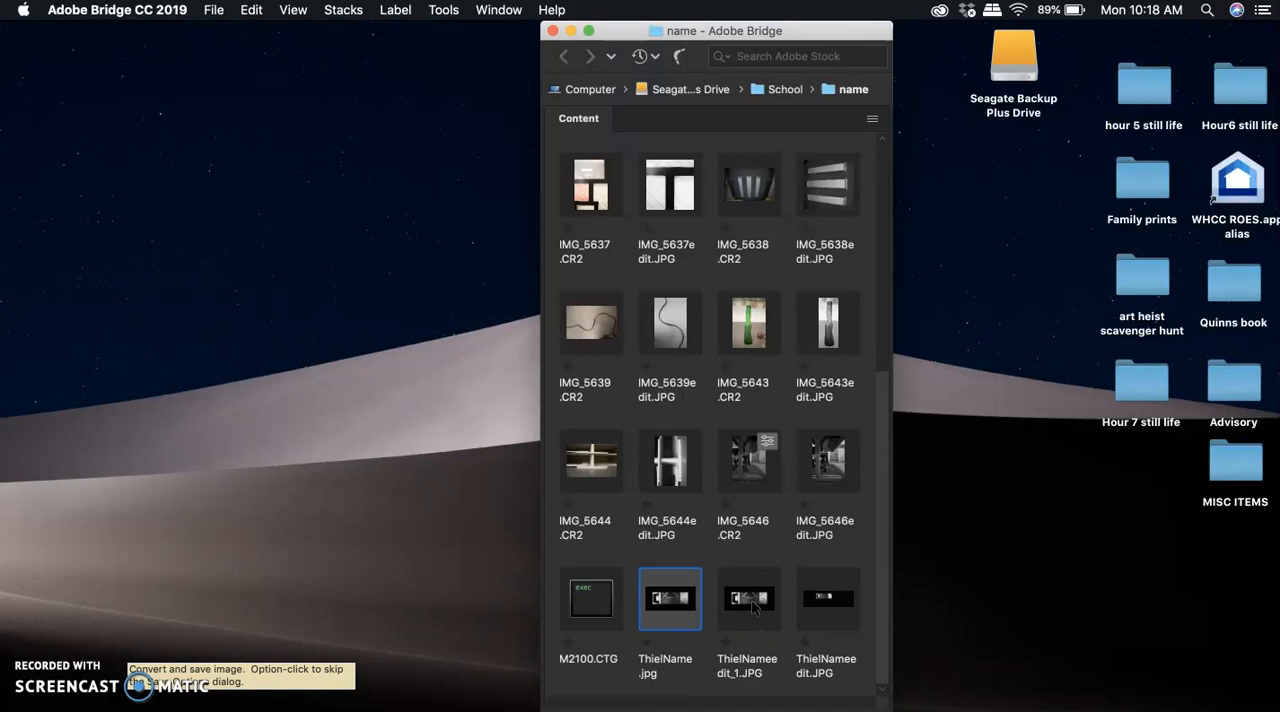
pyautogui.click(754, 607)
pyautogui.click(756, 608)
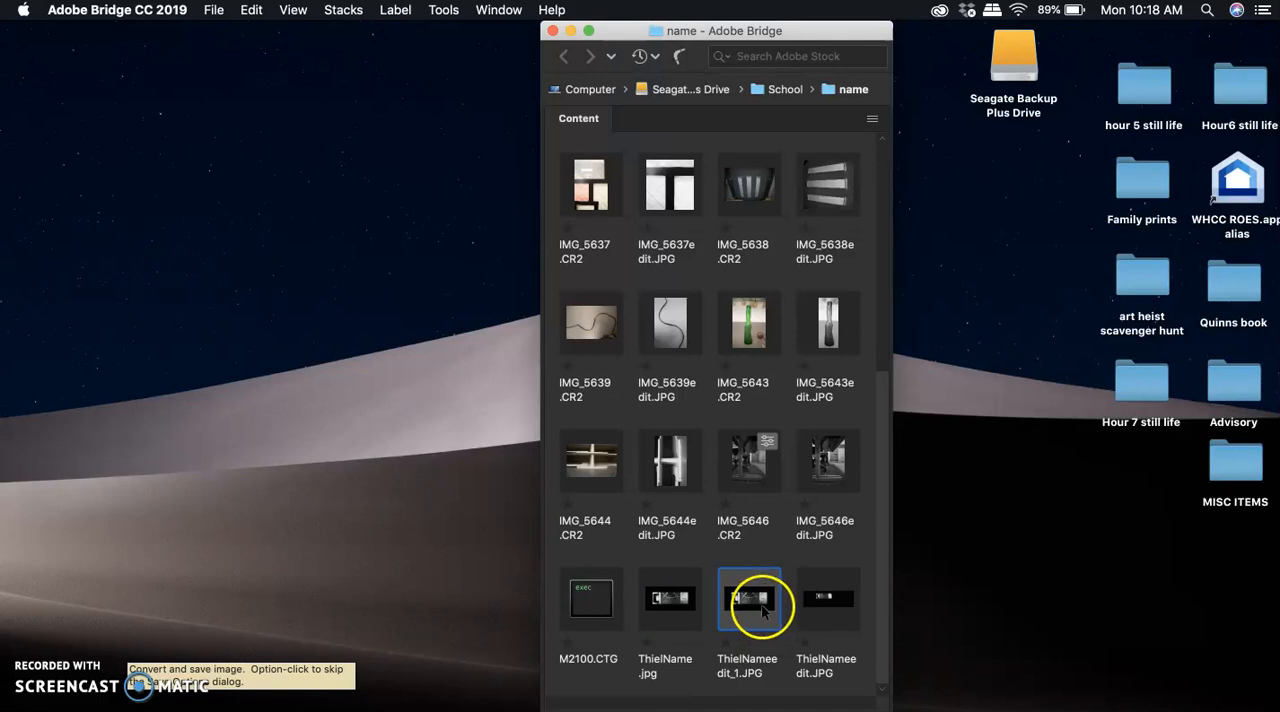